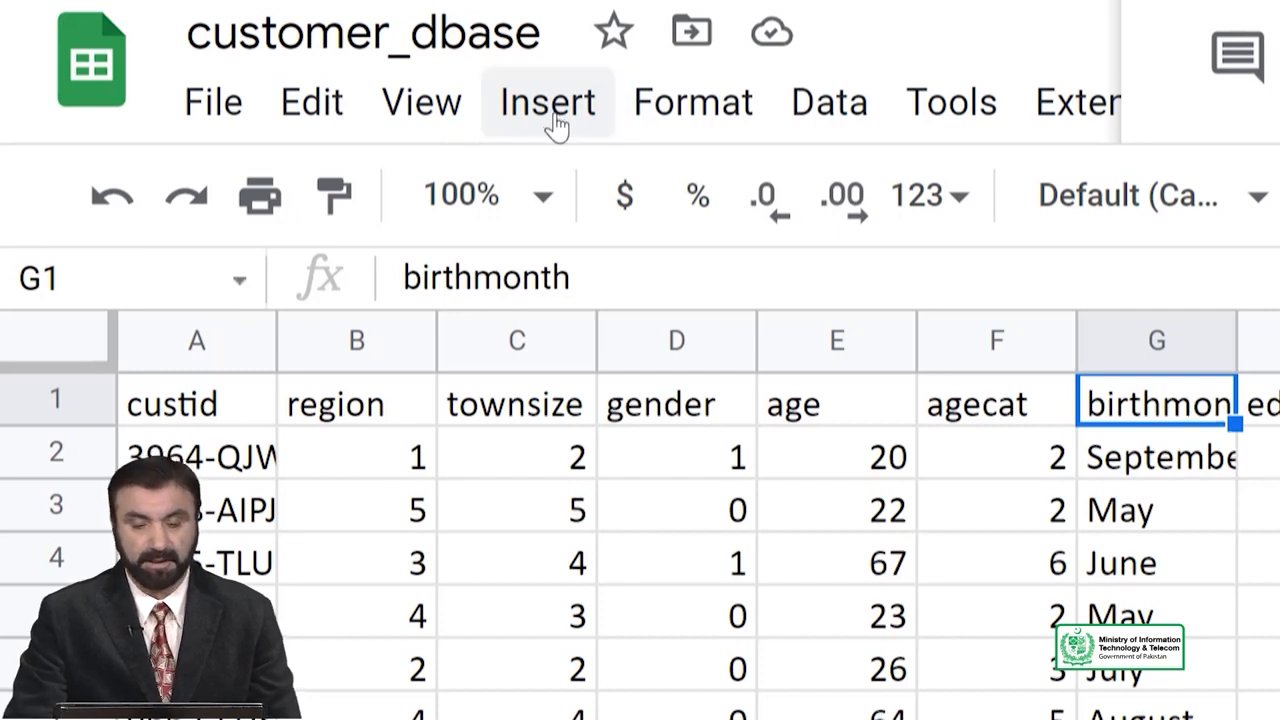
Start a new pivot table from the Insert menu.
click(550, 110)
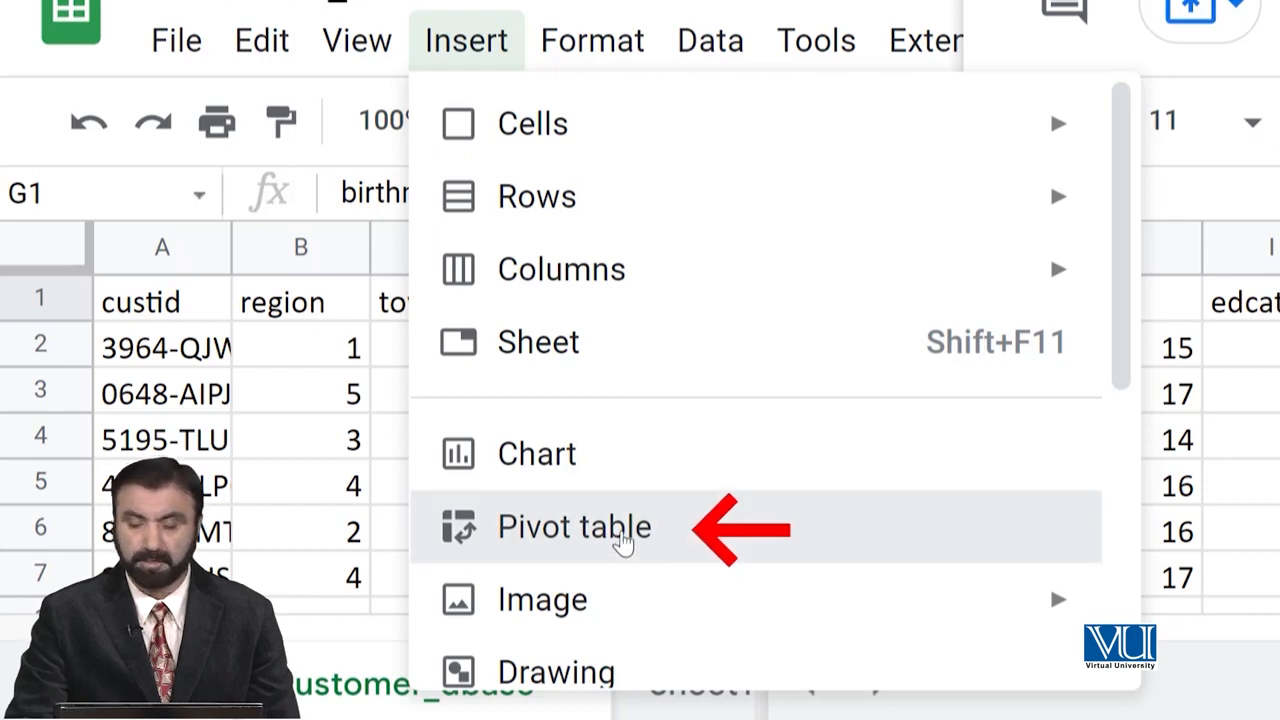
click(624, 540)
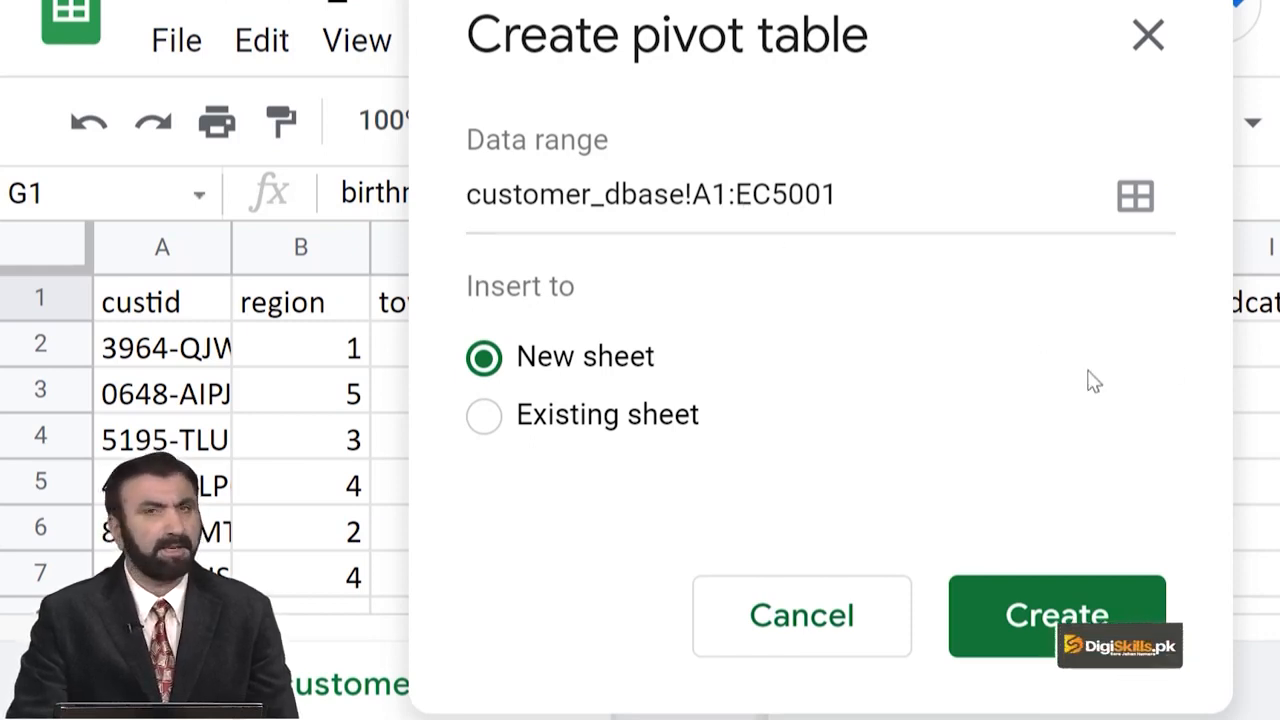
Keep the customer_dbase!A1:EC5001 data range and create the pivot table on a new sheet.
click(1135, 198)
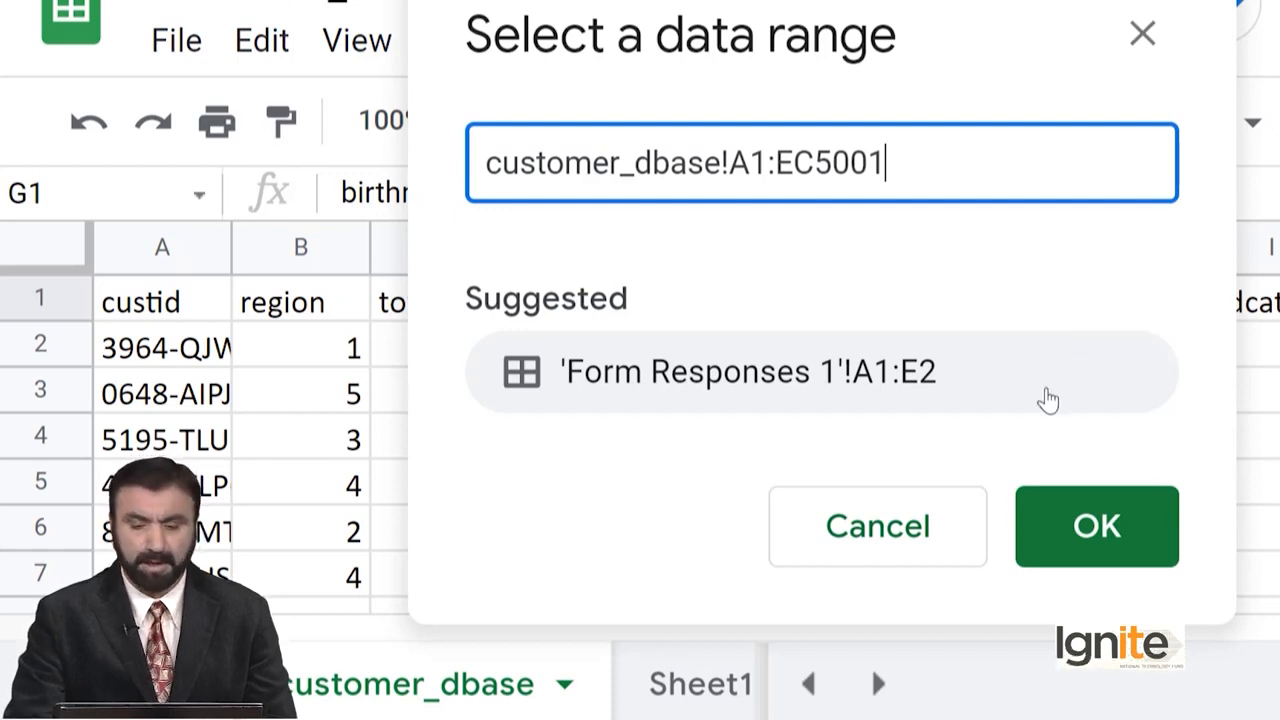
click(1083, 526)
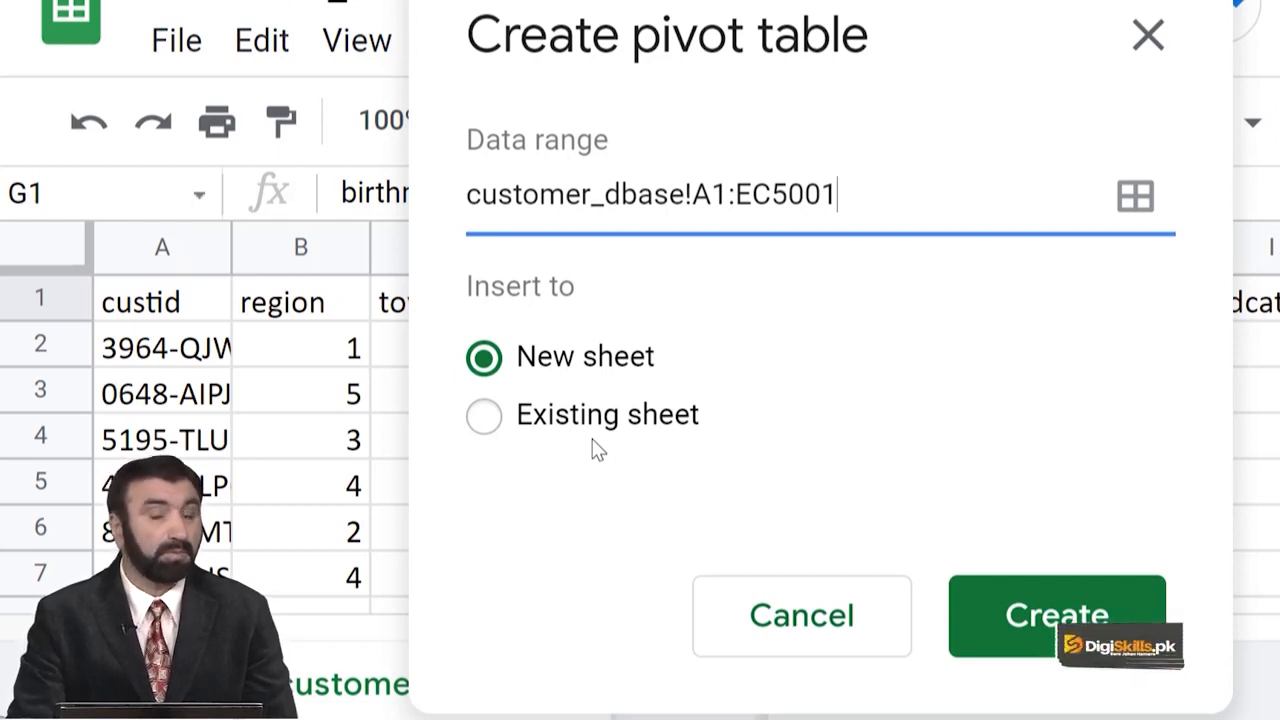
click(1045, 625)
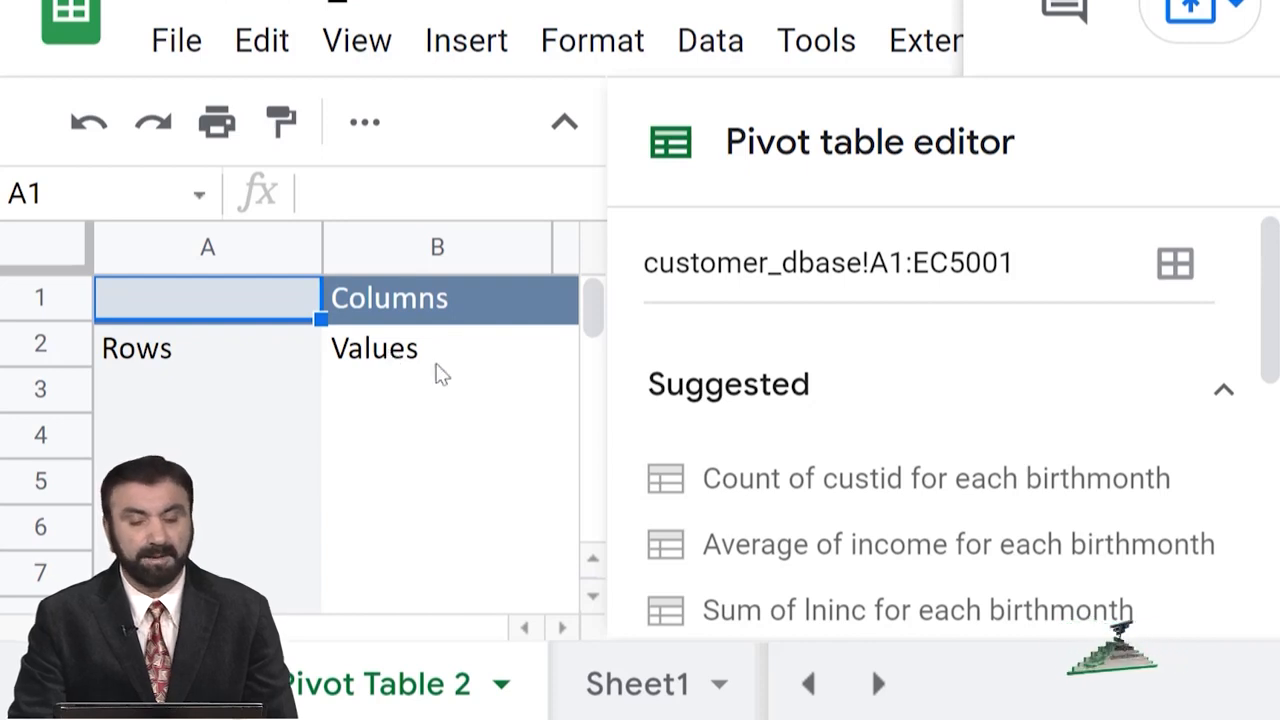
drag(1270, 330, 1269, 470)
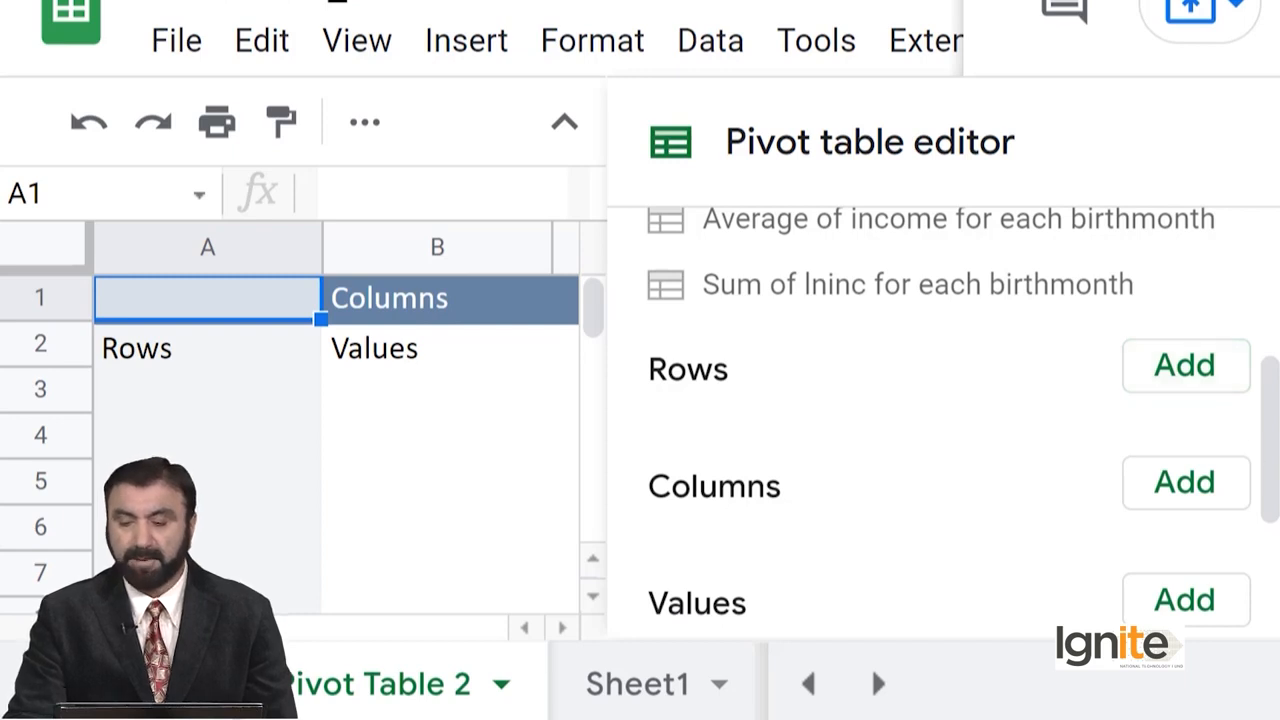
Add gender as the pivot table's row field, giving rows 0 and 1.
click(1203, 378)
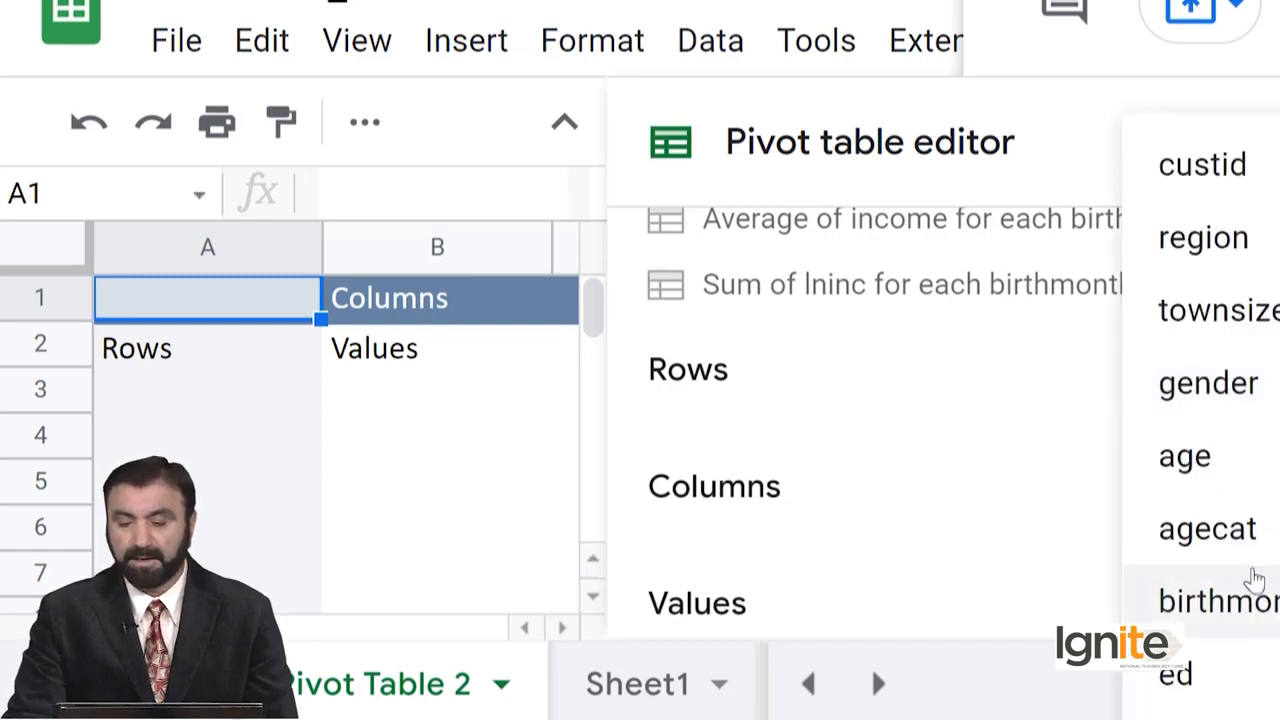
click(1238, 396)
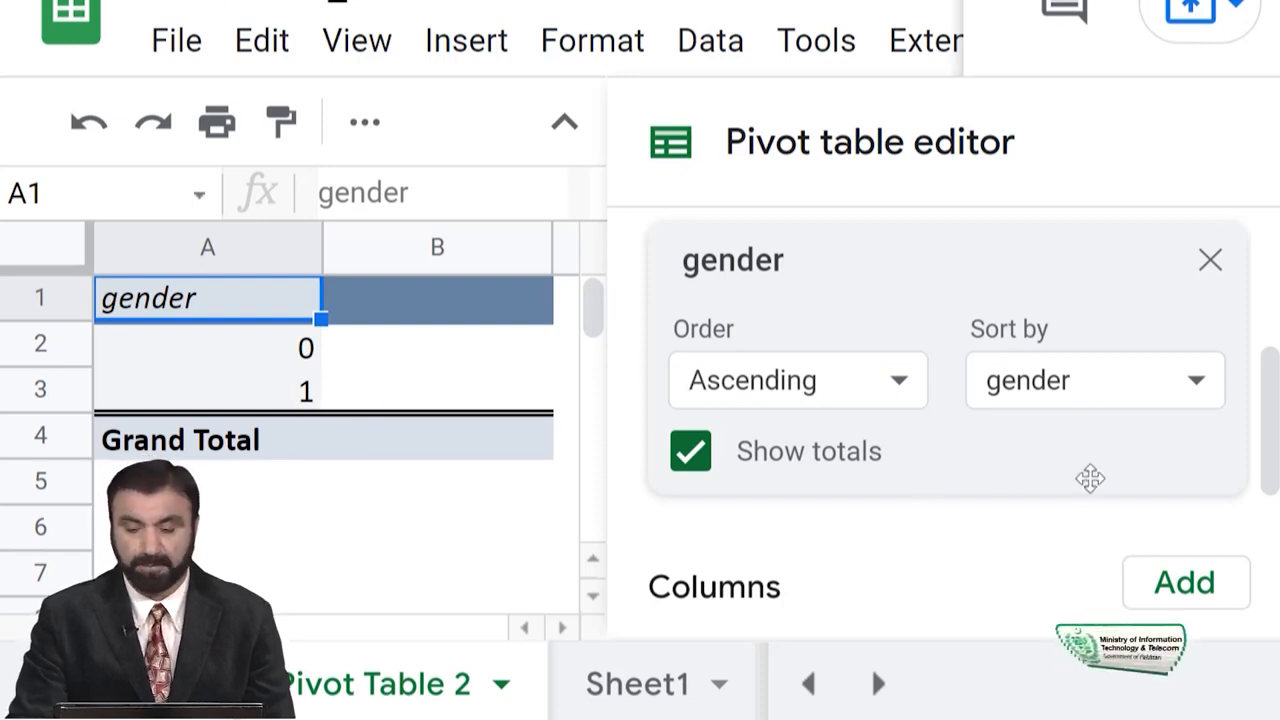
Add gender under Values summarized by COUNT: 2449, 2551, total 5000.
drag(1276, 415, 1277, 552)
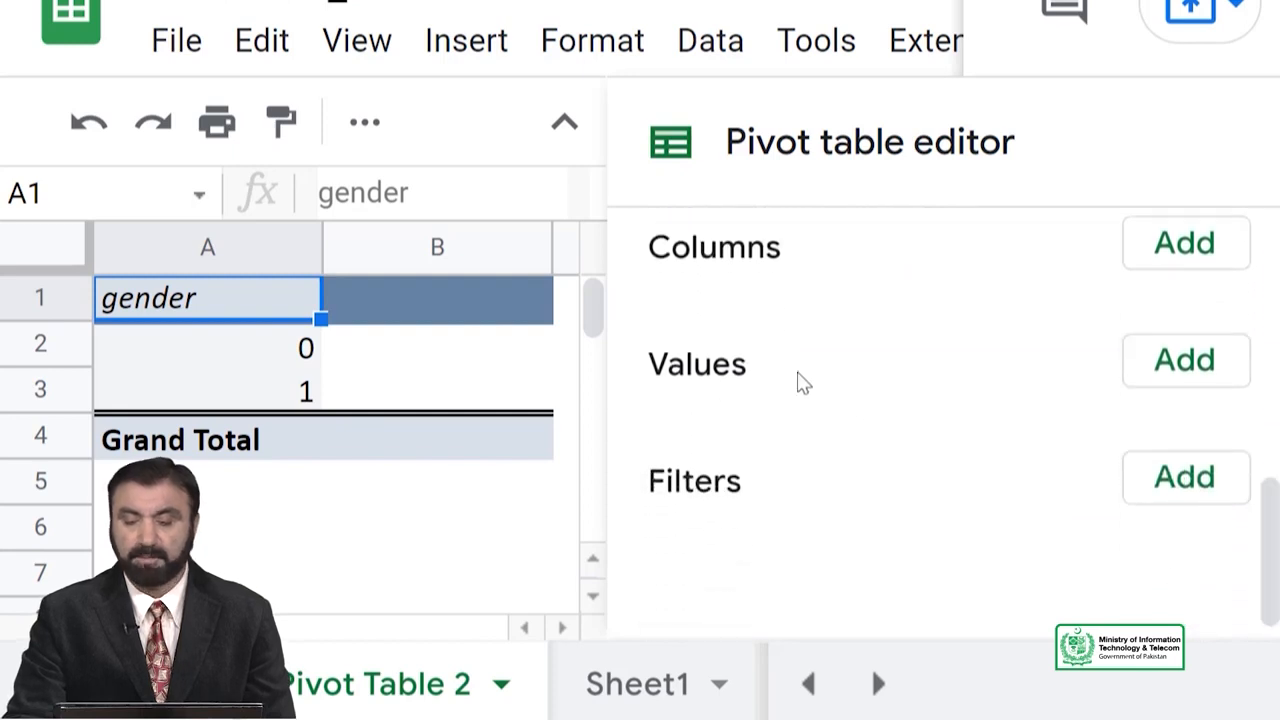
click(1192, 370)
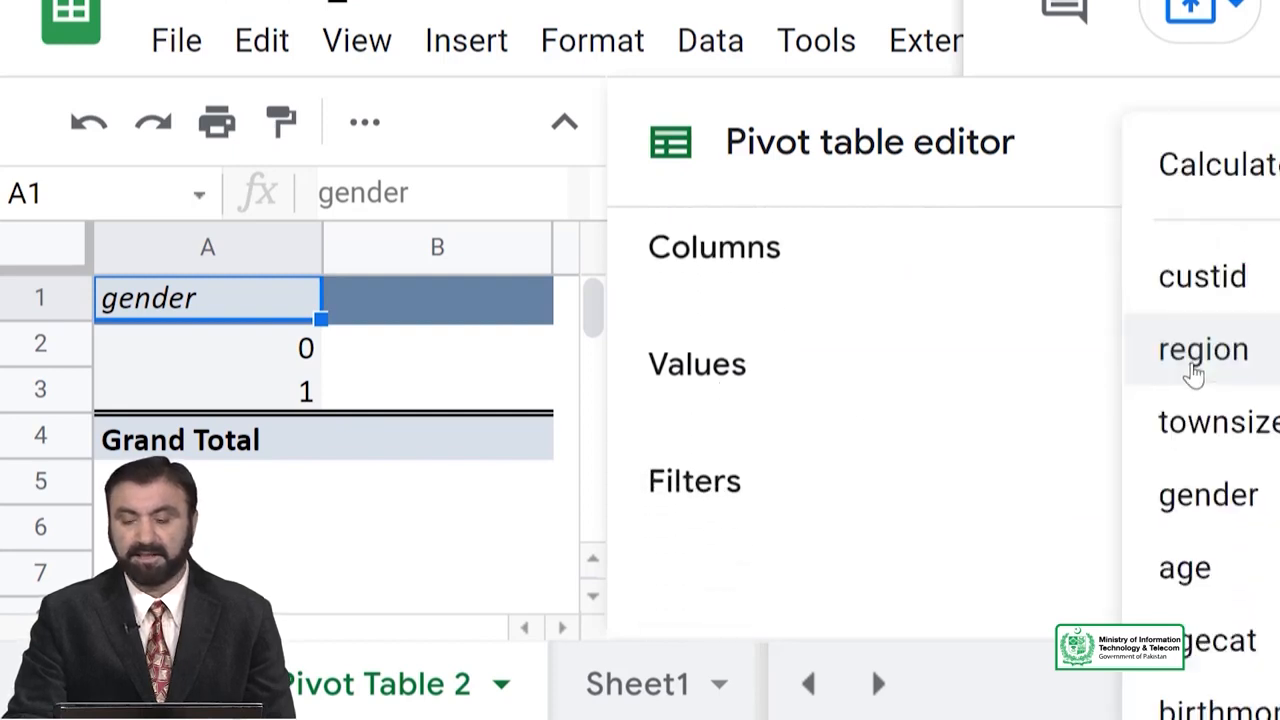
click(1236, 506)
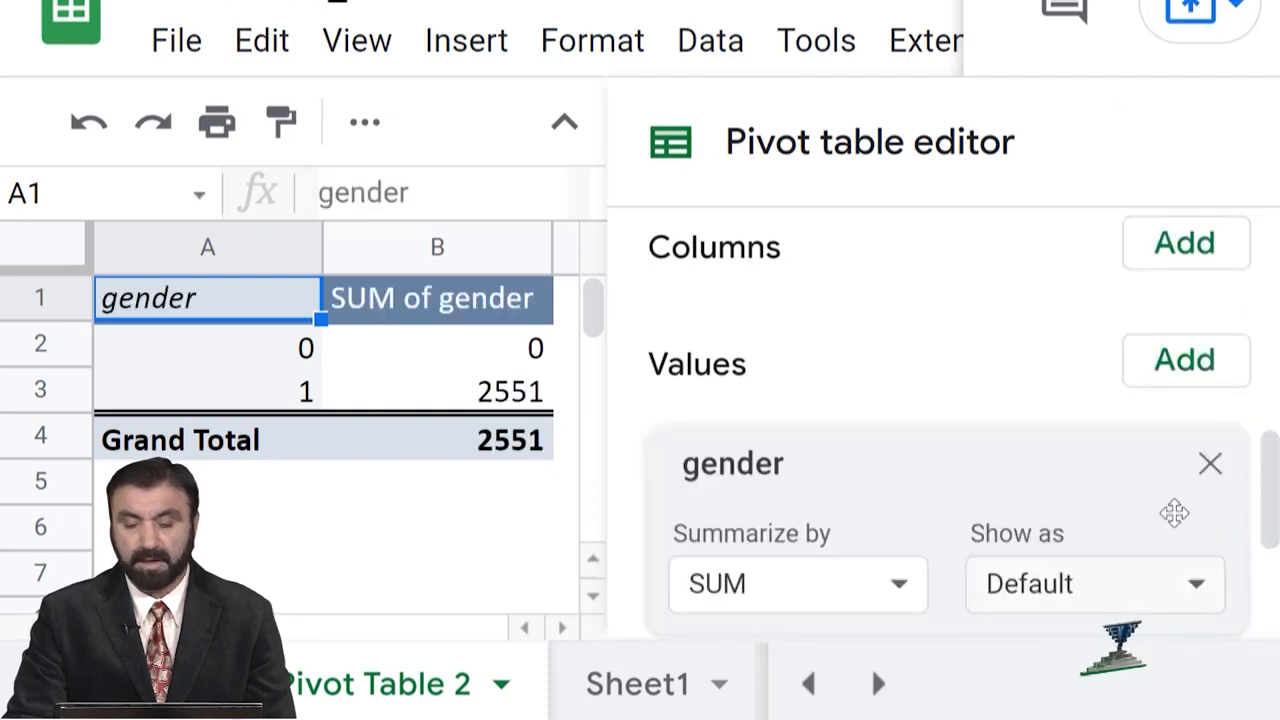
drag(1267, 480, 1272, 530)
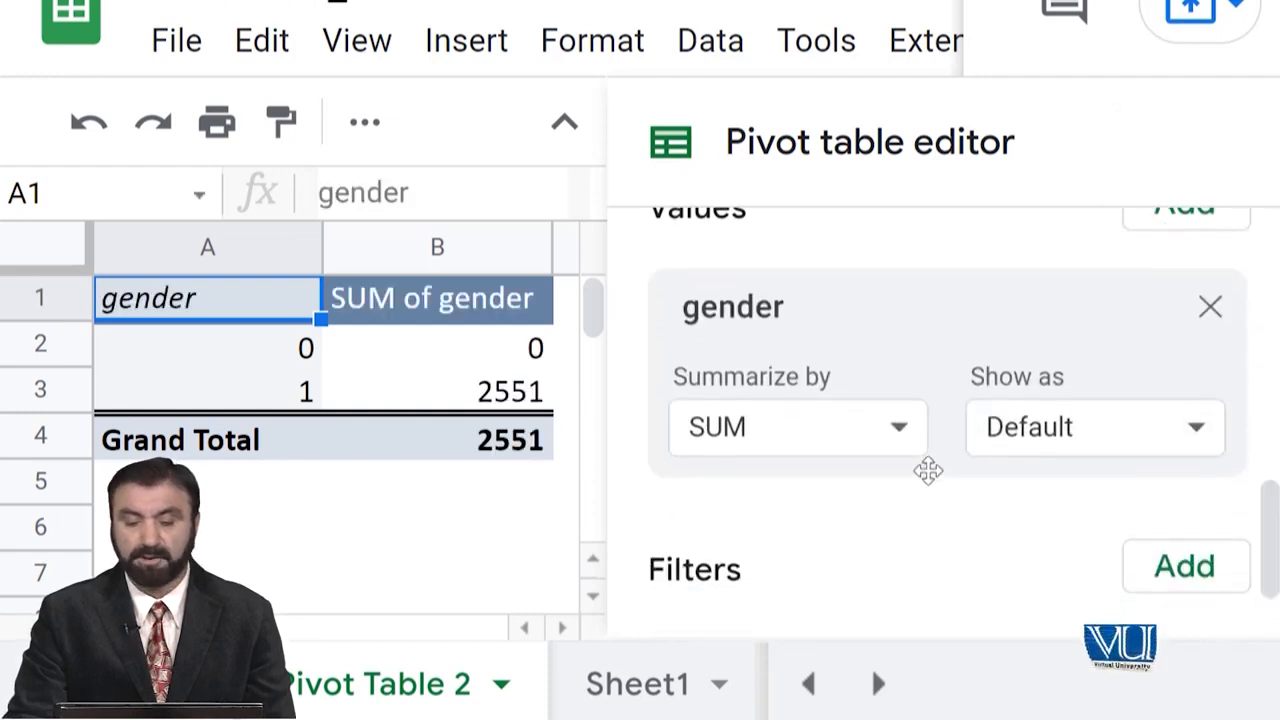
click(896, 438)
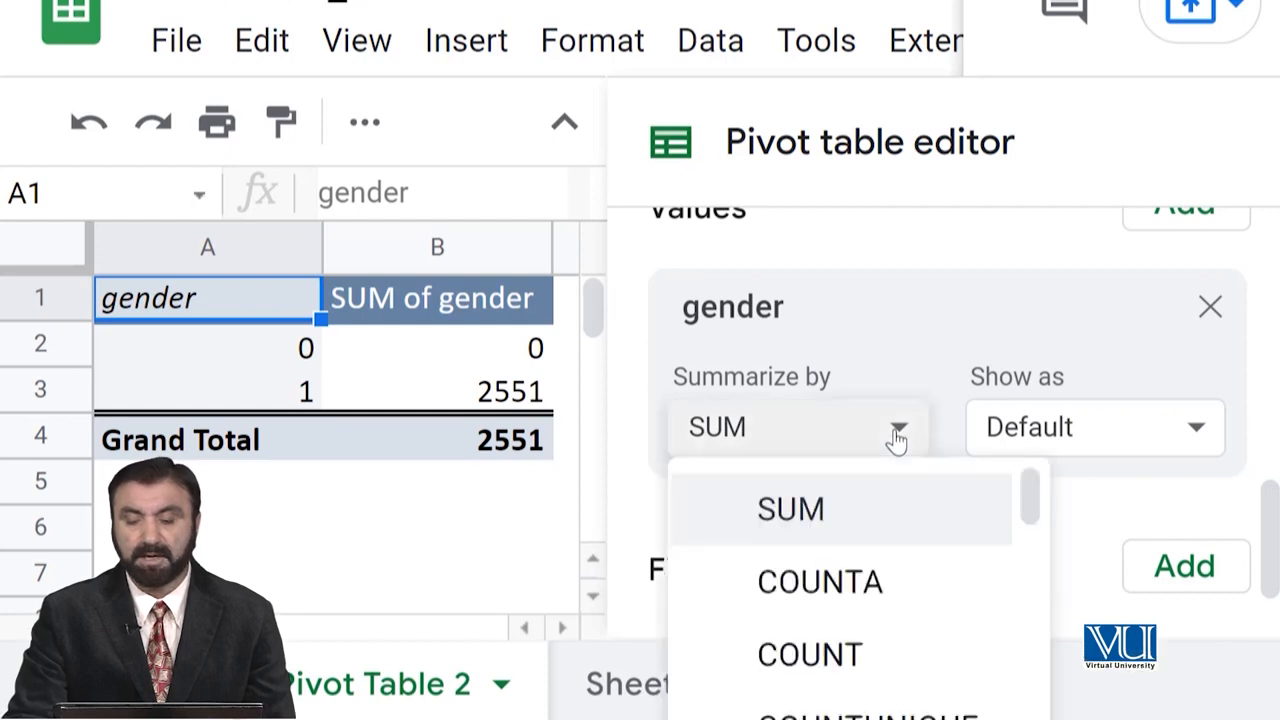
click(843, 658)
scroll(1270, 540, down, 1)
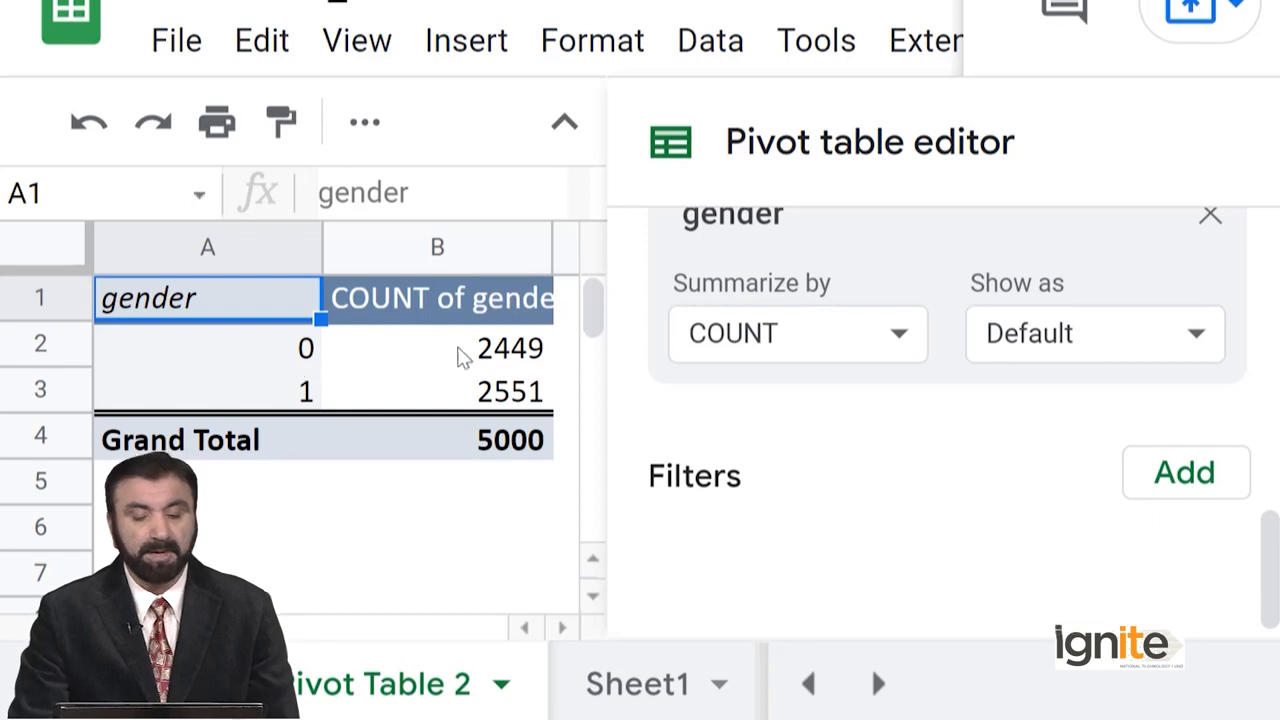
Scroll the pivot table editor to review the gender Values card.
drag(1268, 543, 1268, 464)
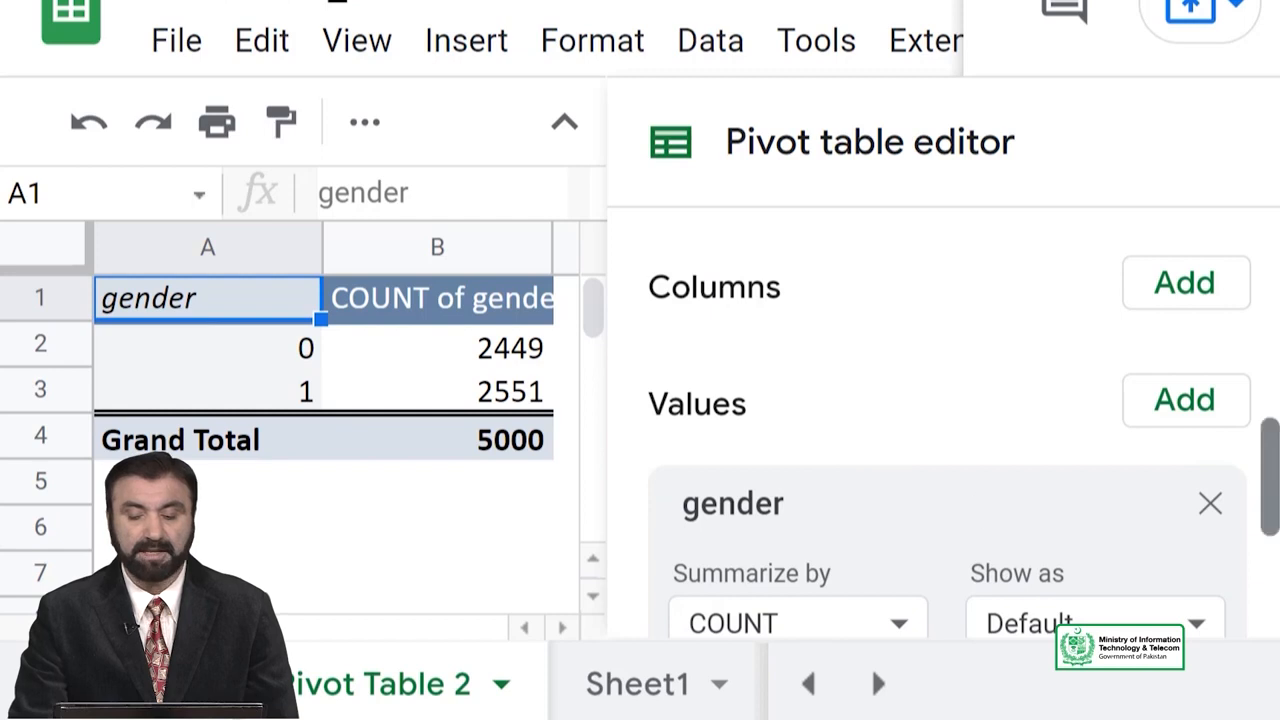
drag(1271, 491, 1246, 531)
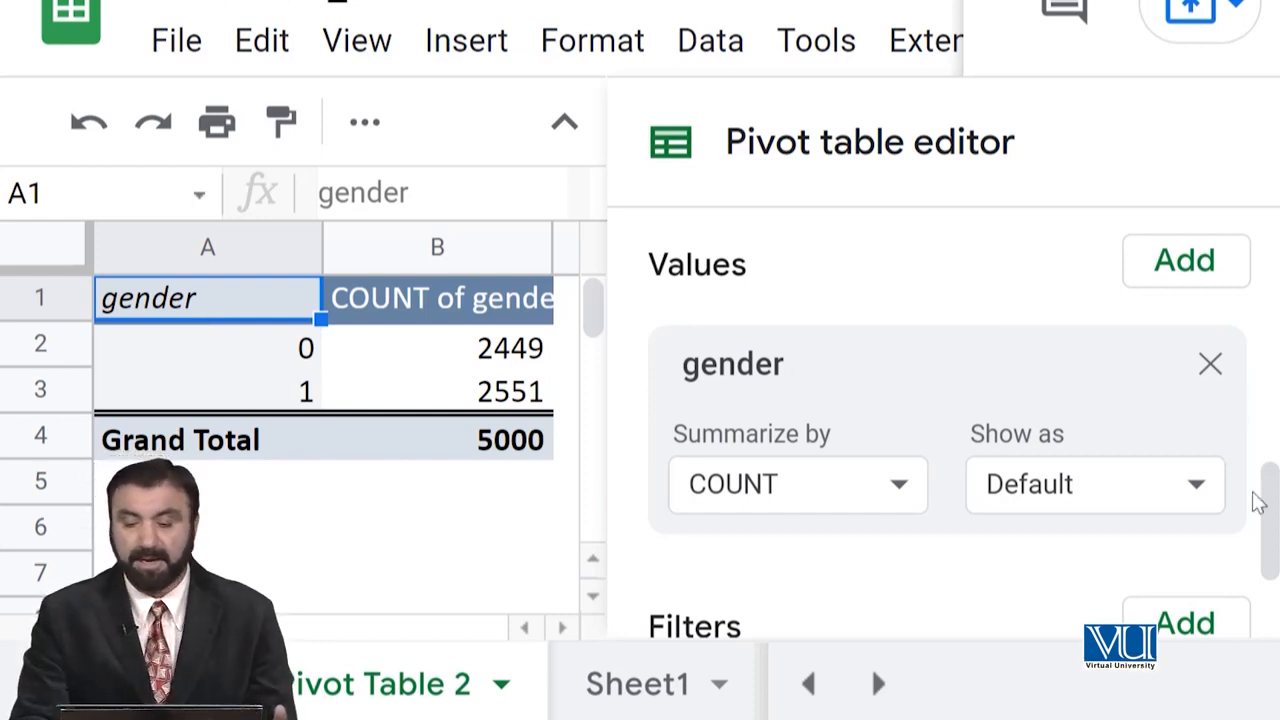
Remove gender from both the pivot table's values and rows.
click(1211, 366)
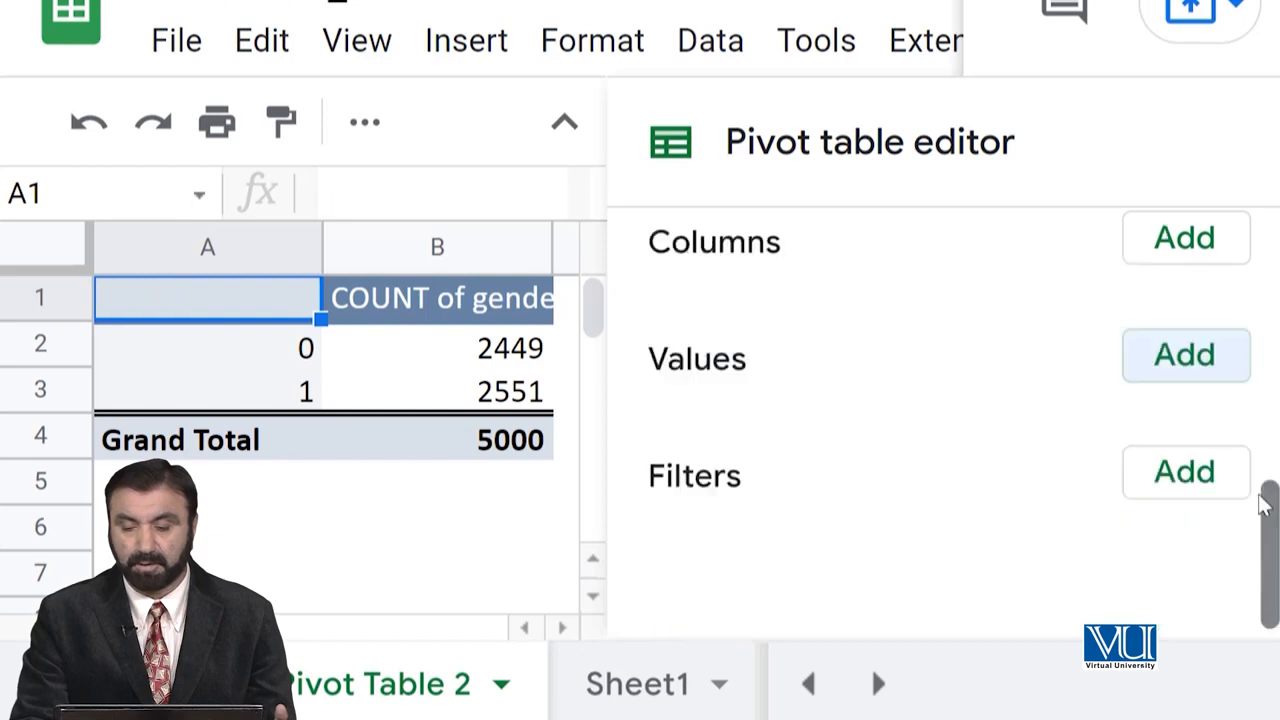
drag(1271, 530, 1277, 286)
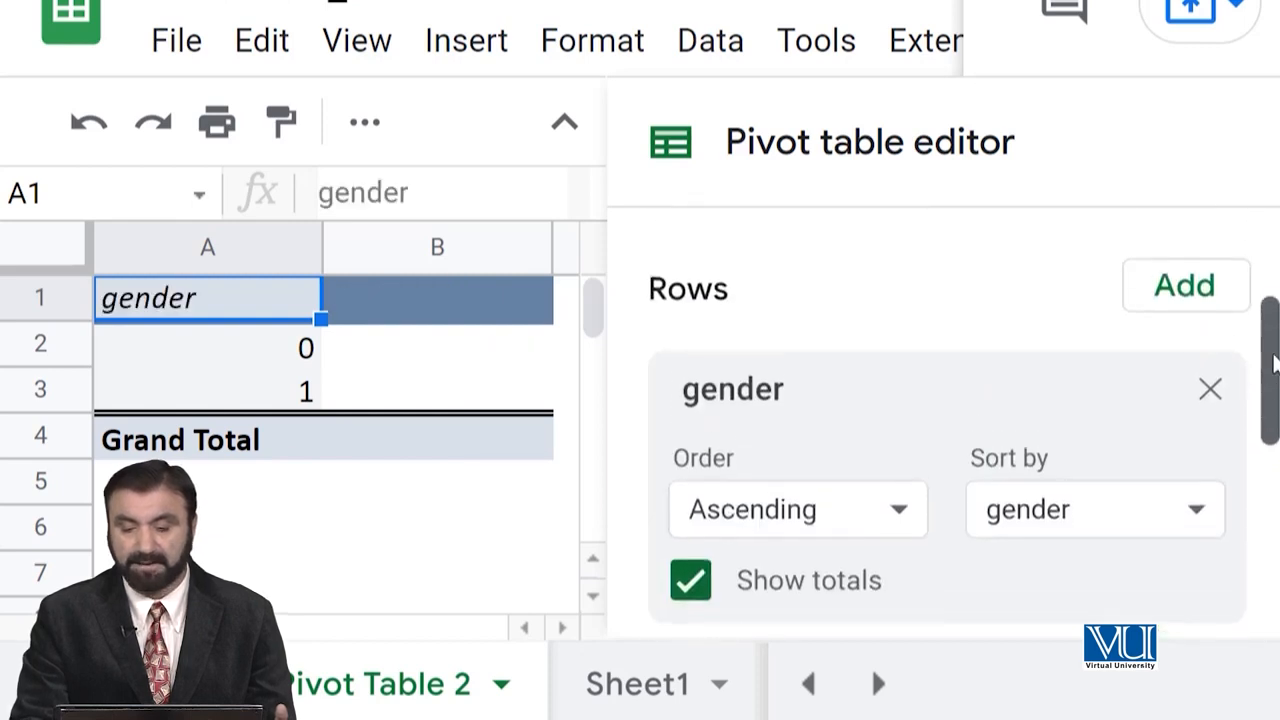
click(1210, 387)
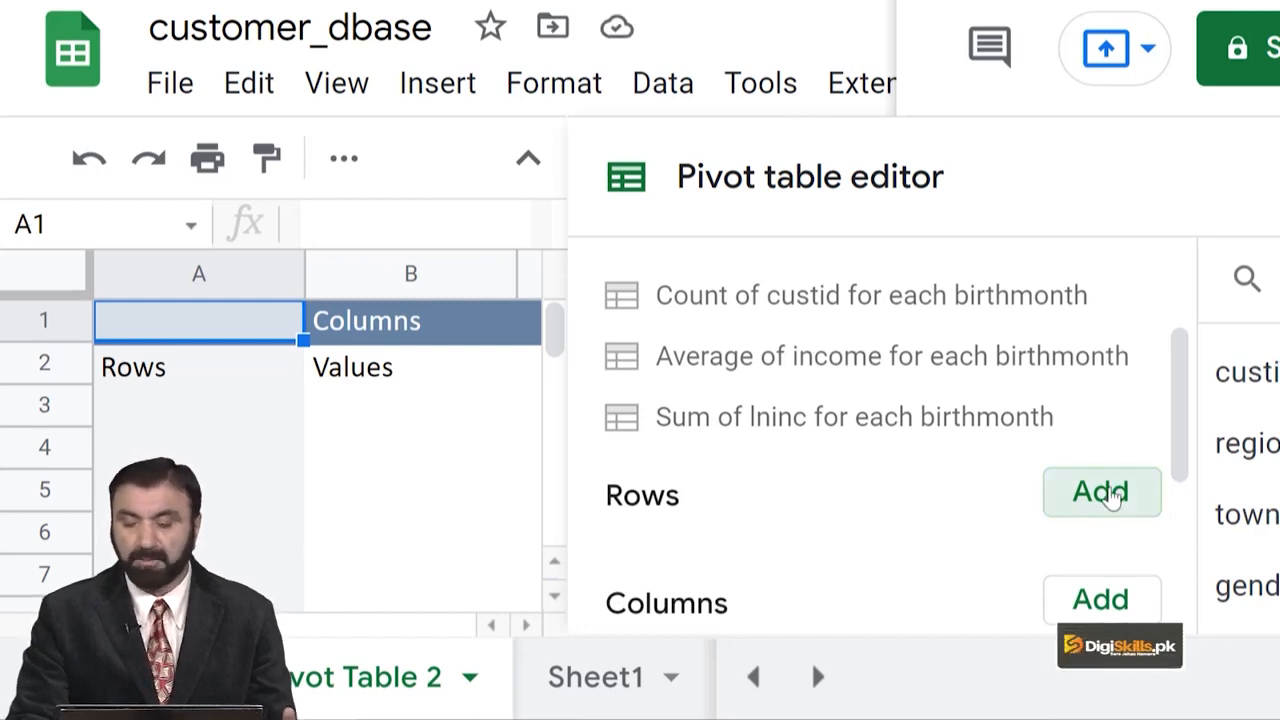
Re-add gender as the row field, listing 0, 1 and Grand Total.
click(1112, 497)
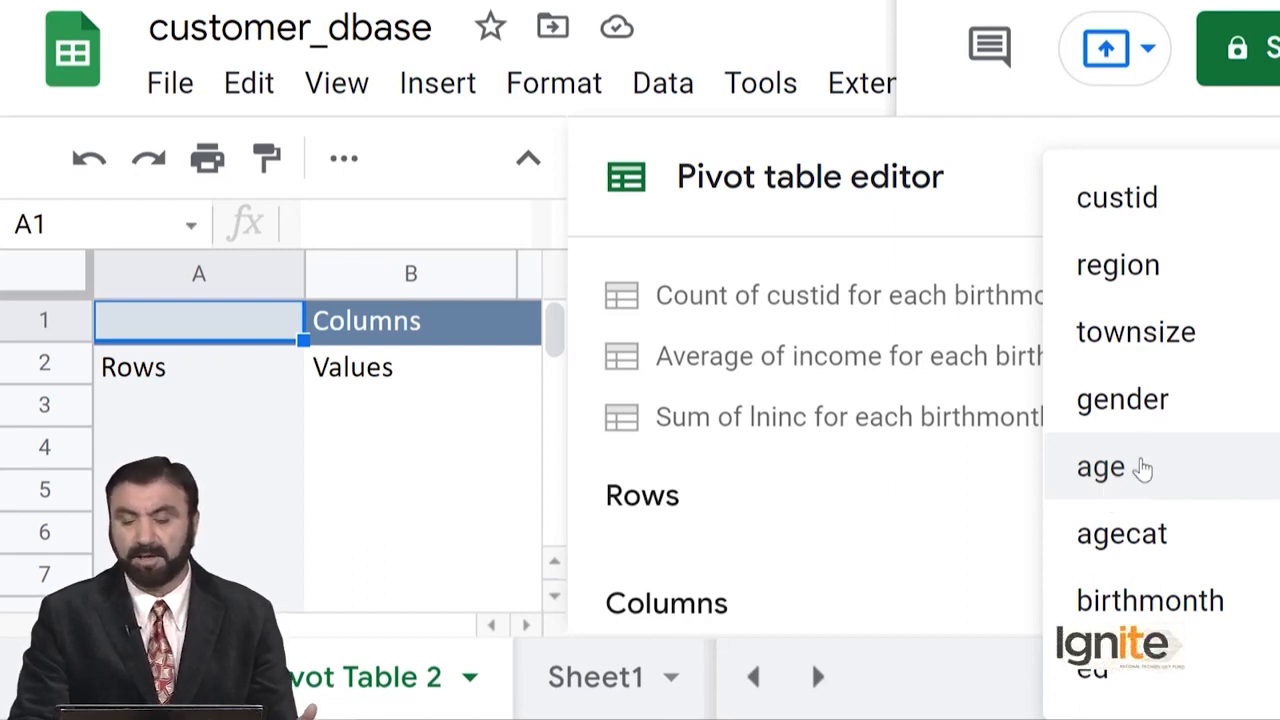
click(1143, 423)
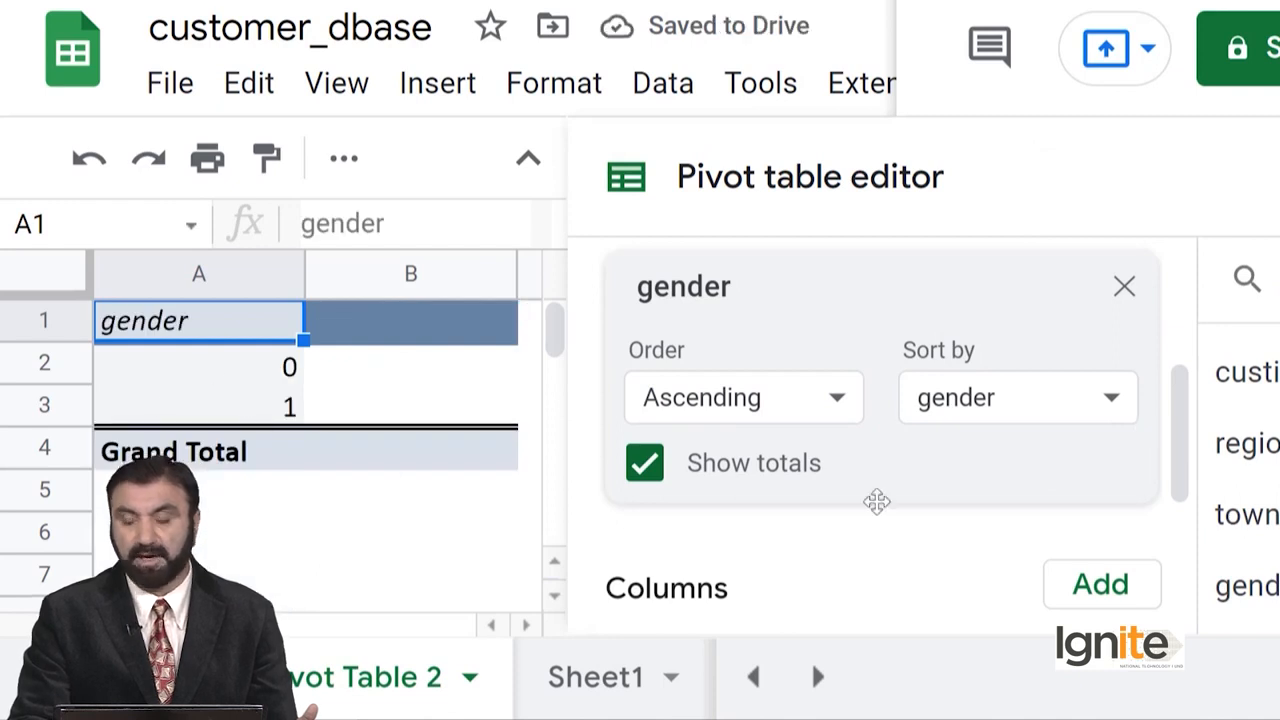
drag(1188, 427, 1182, 527)
Add age as a SUM value: 115187 for 0, 119512 for 1, total 234699.
click(1103, 428)
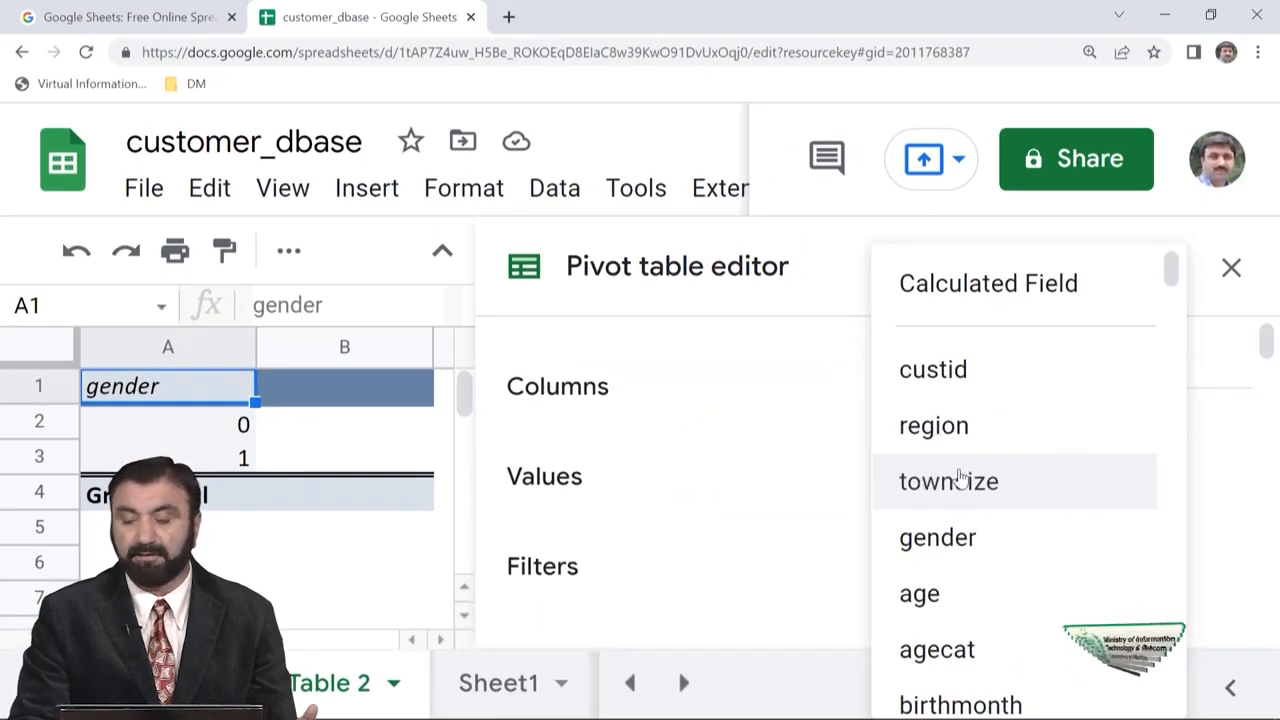
click(940, 595)
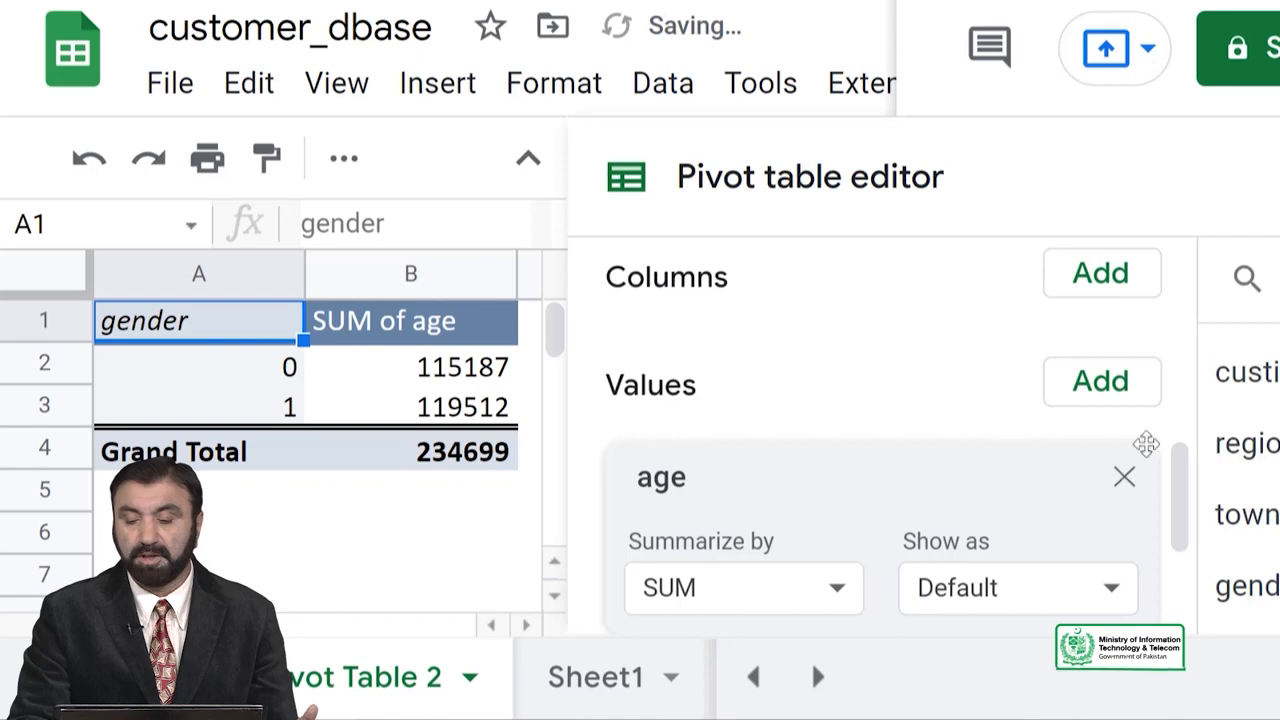
drag(1181, 488, 1183, 527)
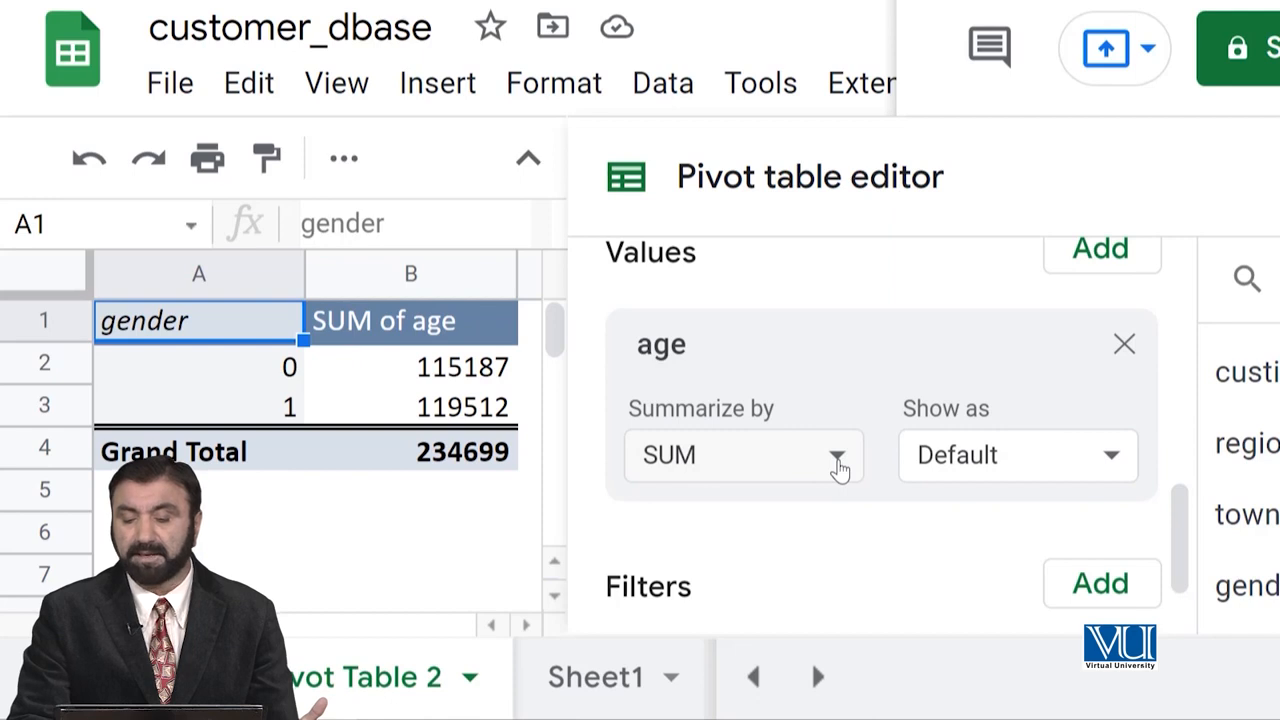
Switch the age value to AVERAGE, then remove age from the pivot values.
click(838, 466)
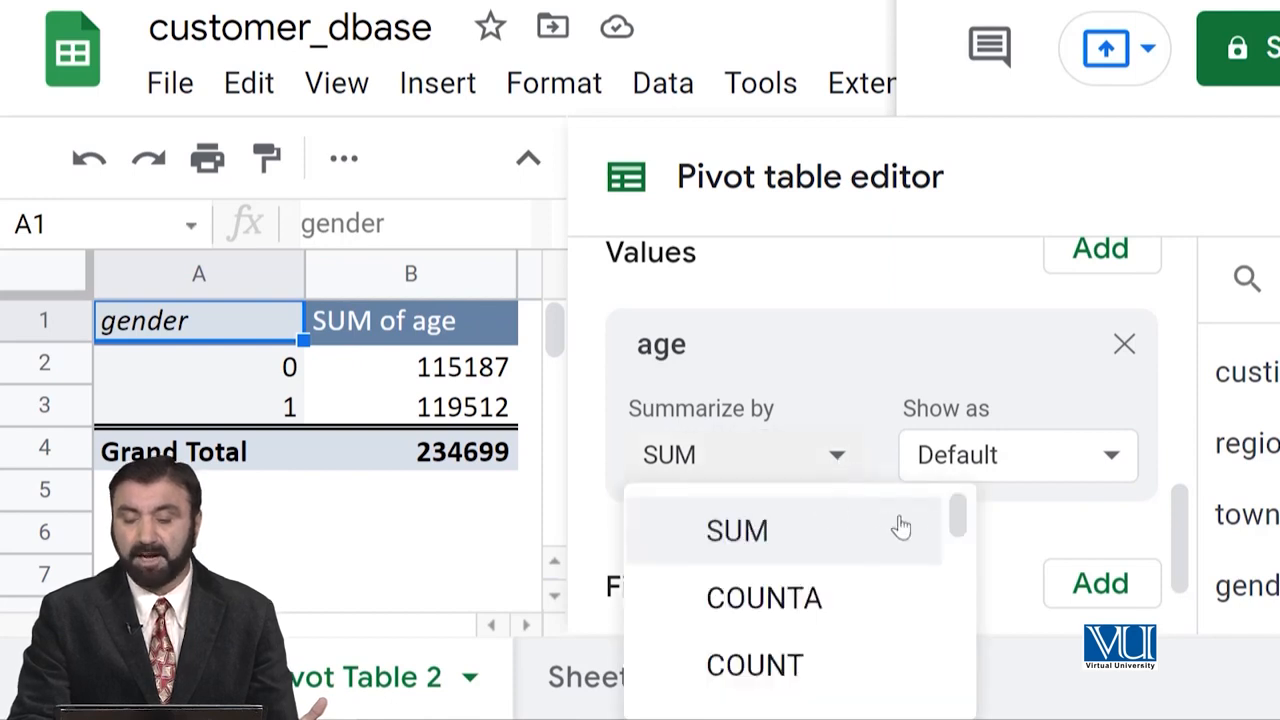
drag(958, 520, 960, 563)
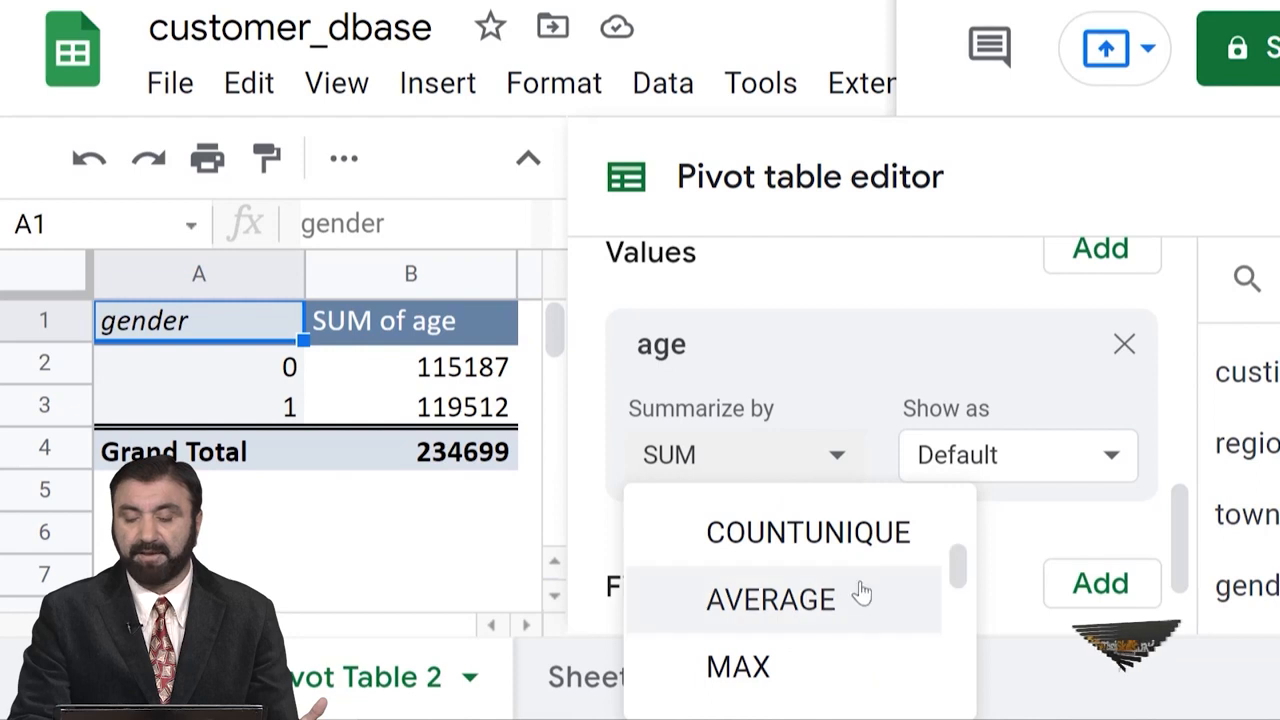
click(806, 604)
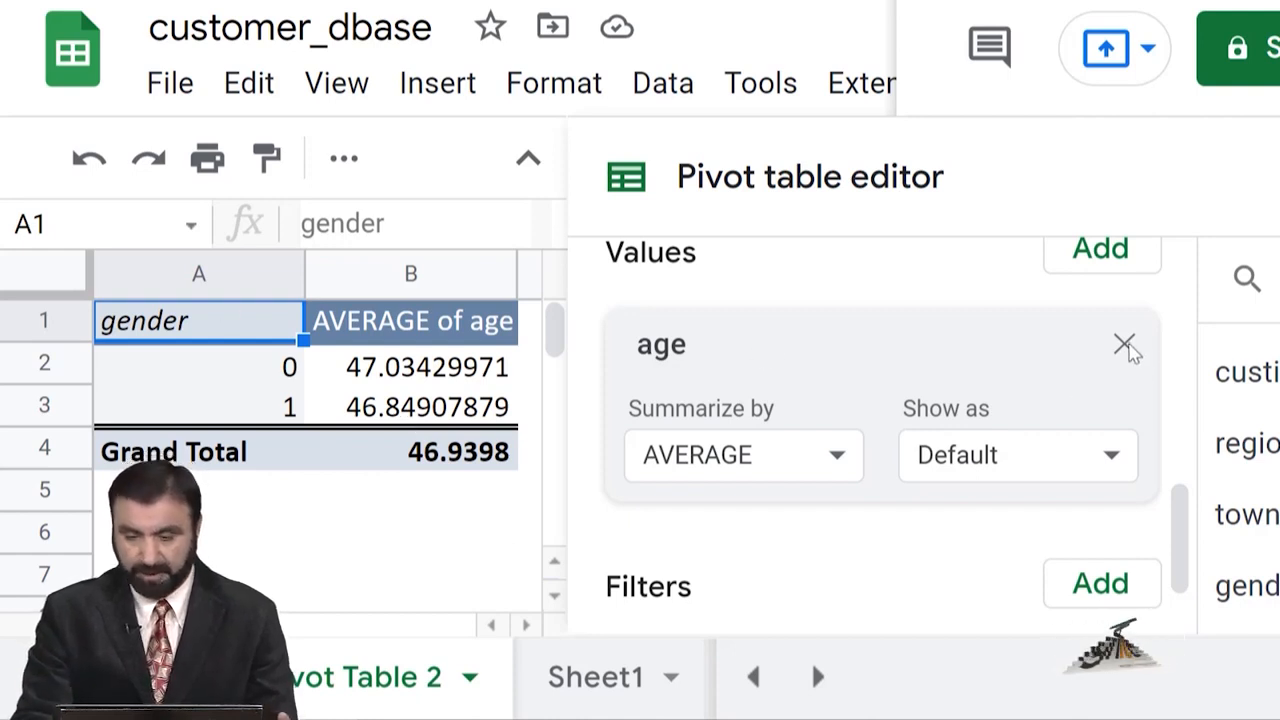
click(1125, 345)
Replace the gender row field with birthmonth, listing April, August, December and onward.
drag(1182, 530, 1192, 405)
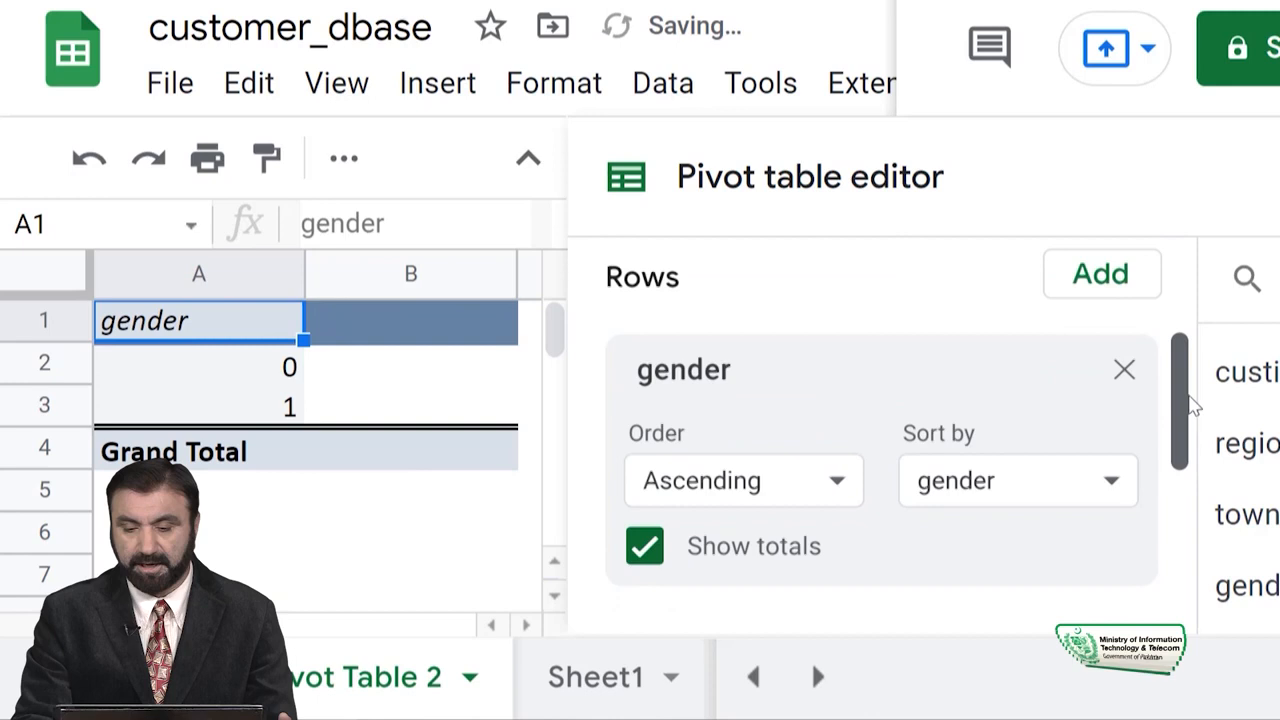
click(1123, 399)
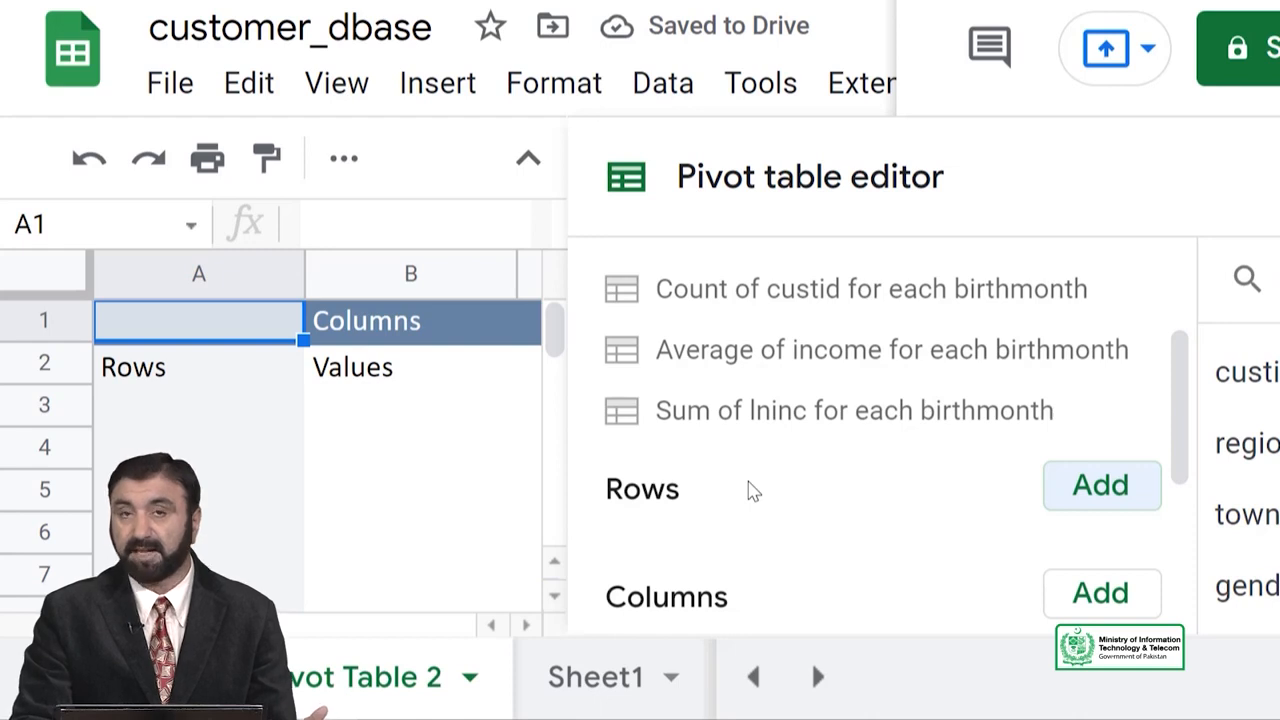
click(1075, 500)
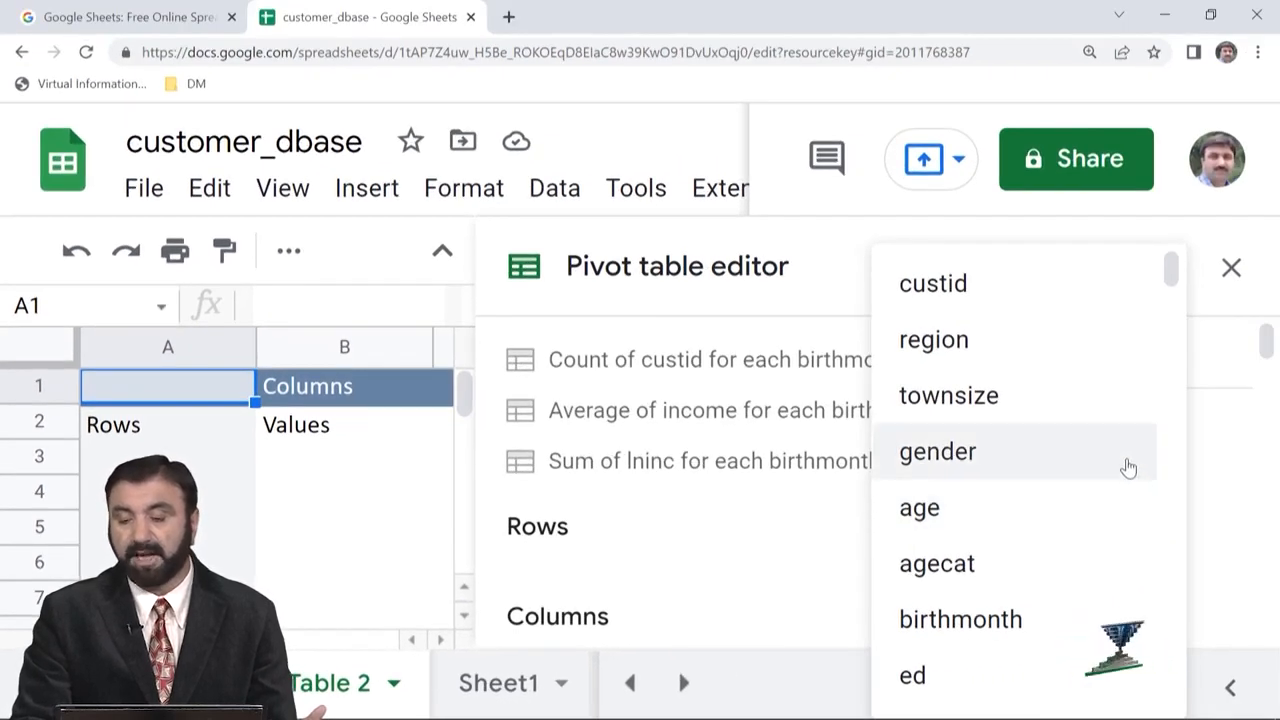
click(1000, 628)
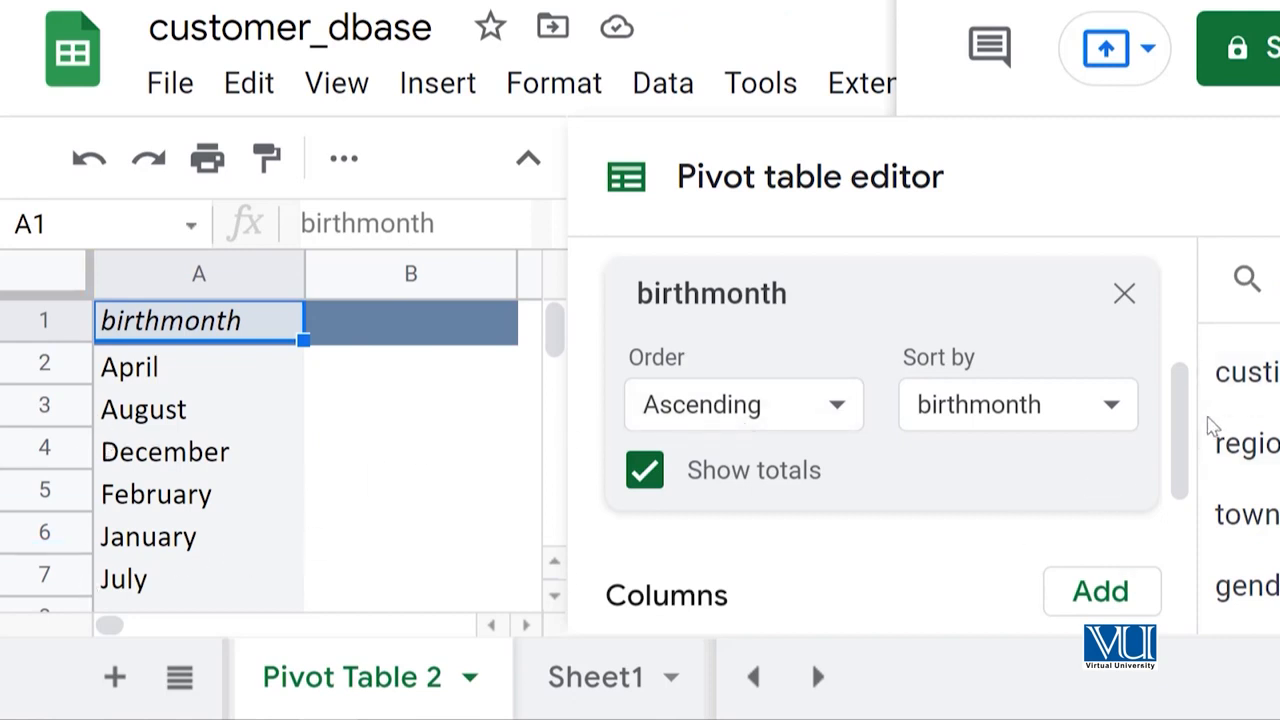
Add income as a value field for the birthmonth rows.
drag(1190, 435, 1180, 537)
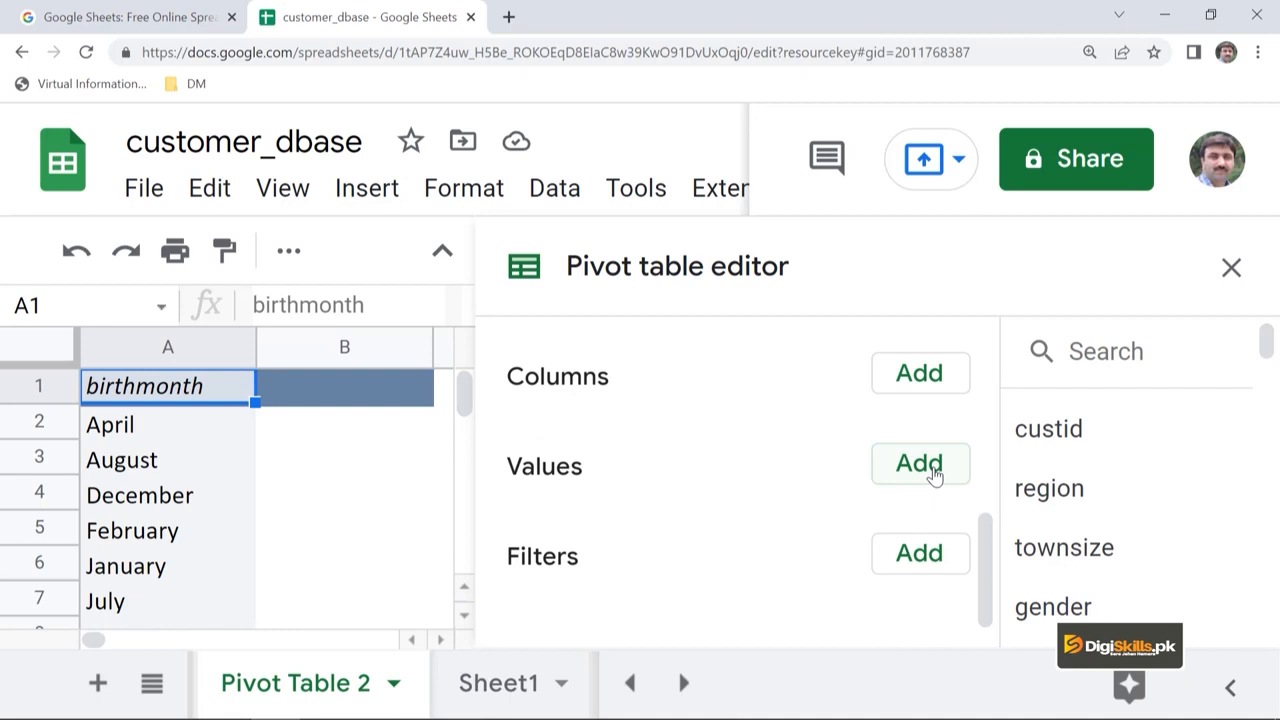
click(933, 470)
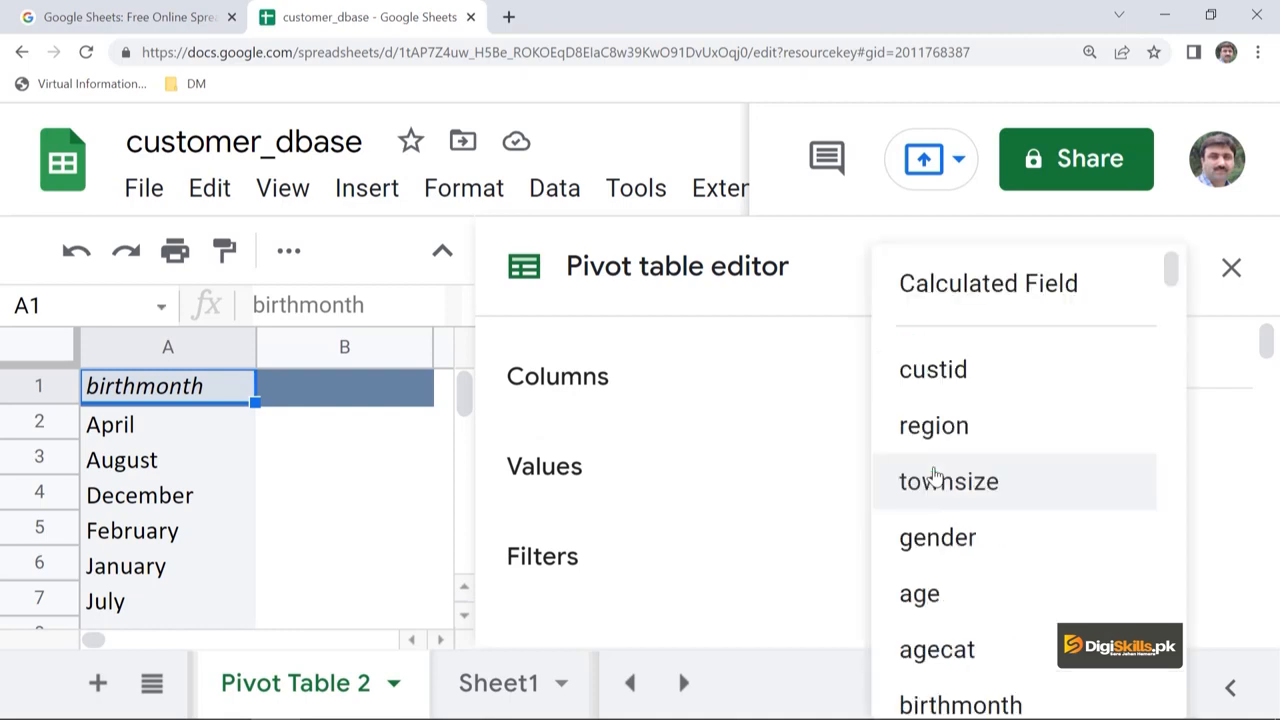
scroll(995, 618, down, 5)
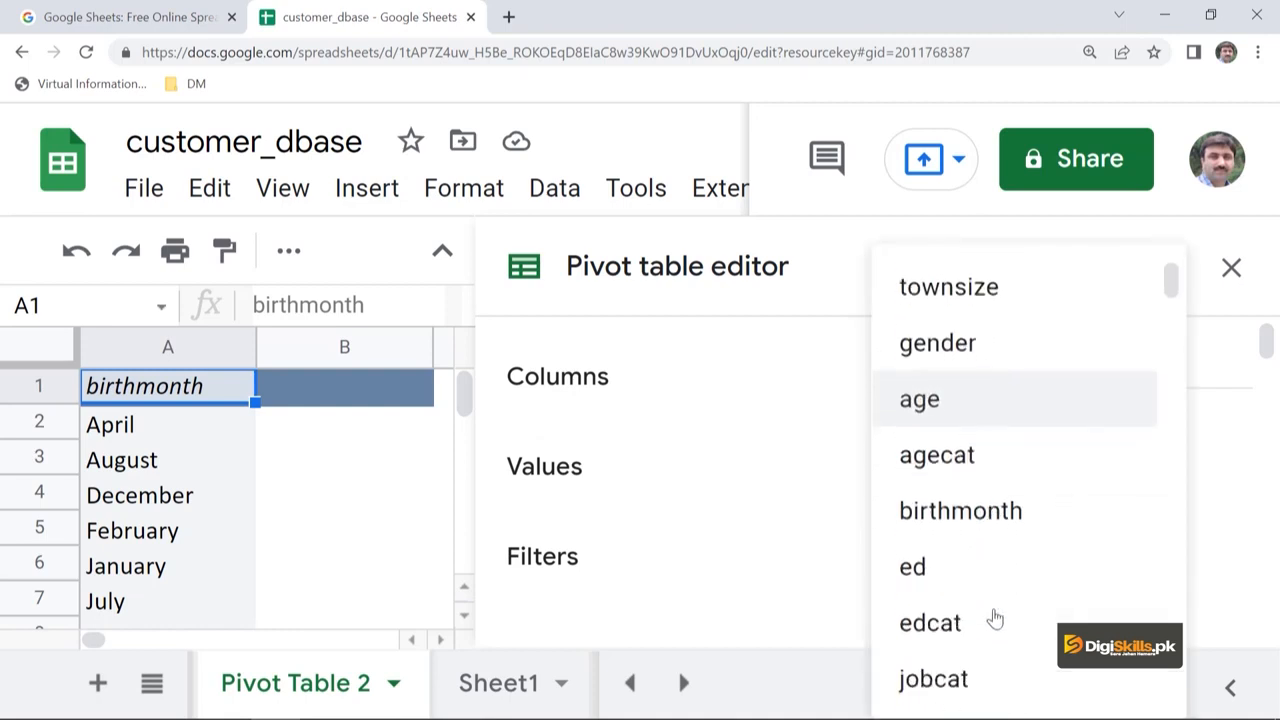
scroll(990, 612, down, 2)
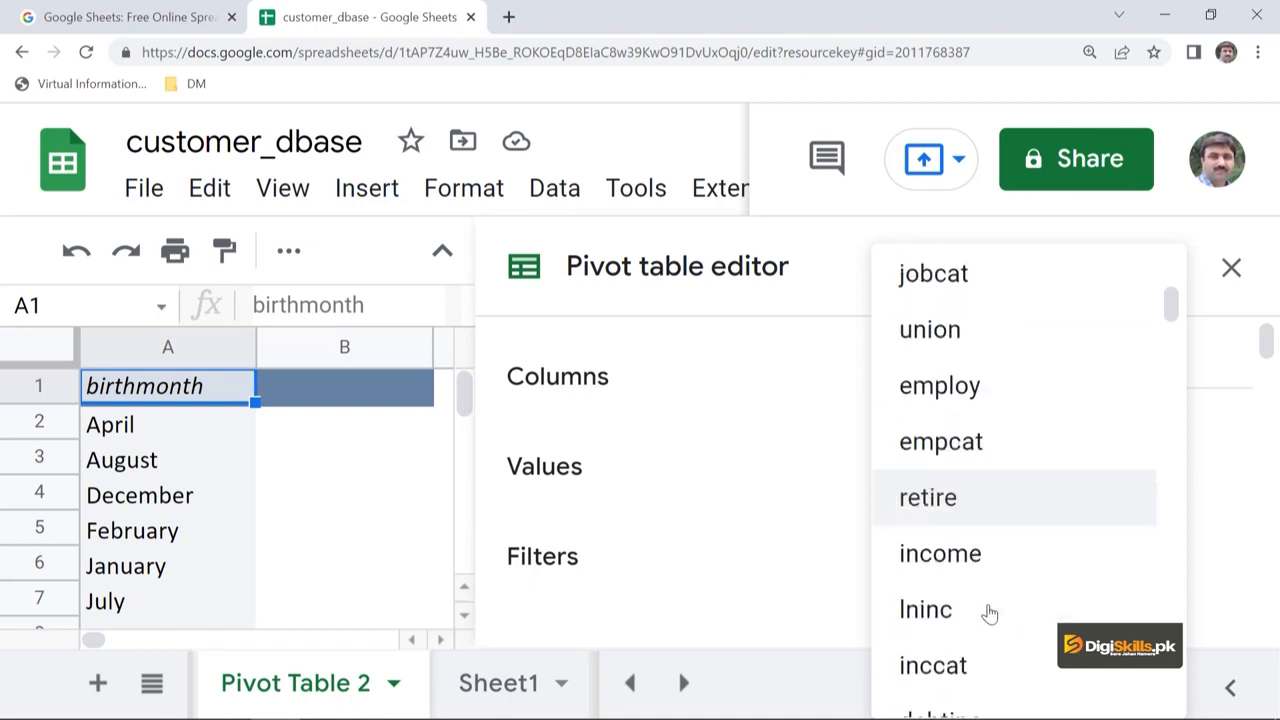
click(963, 567)
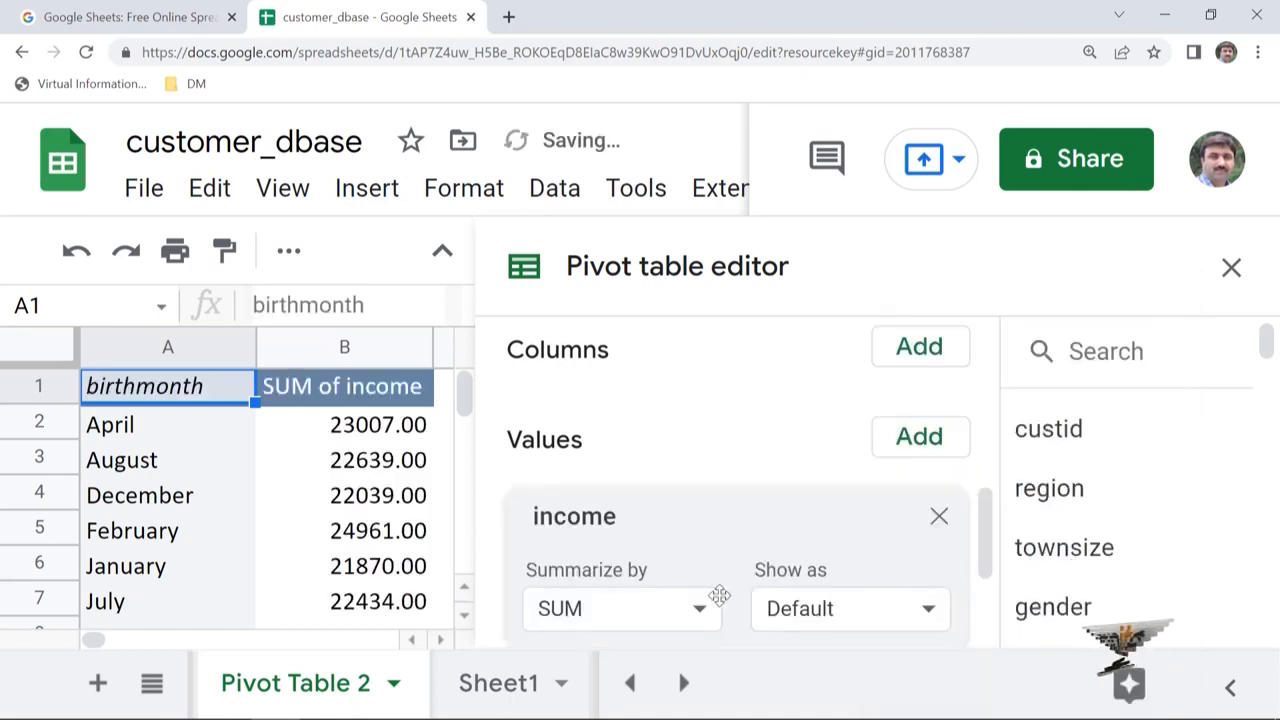
scroll(980, 530, down, 1)
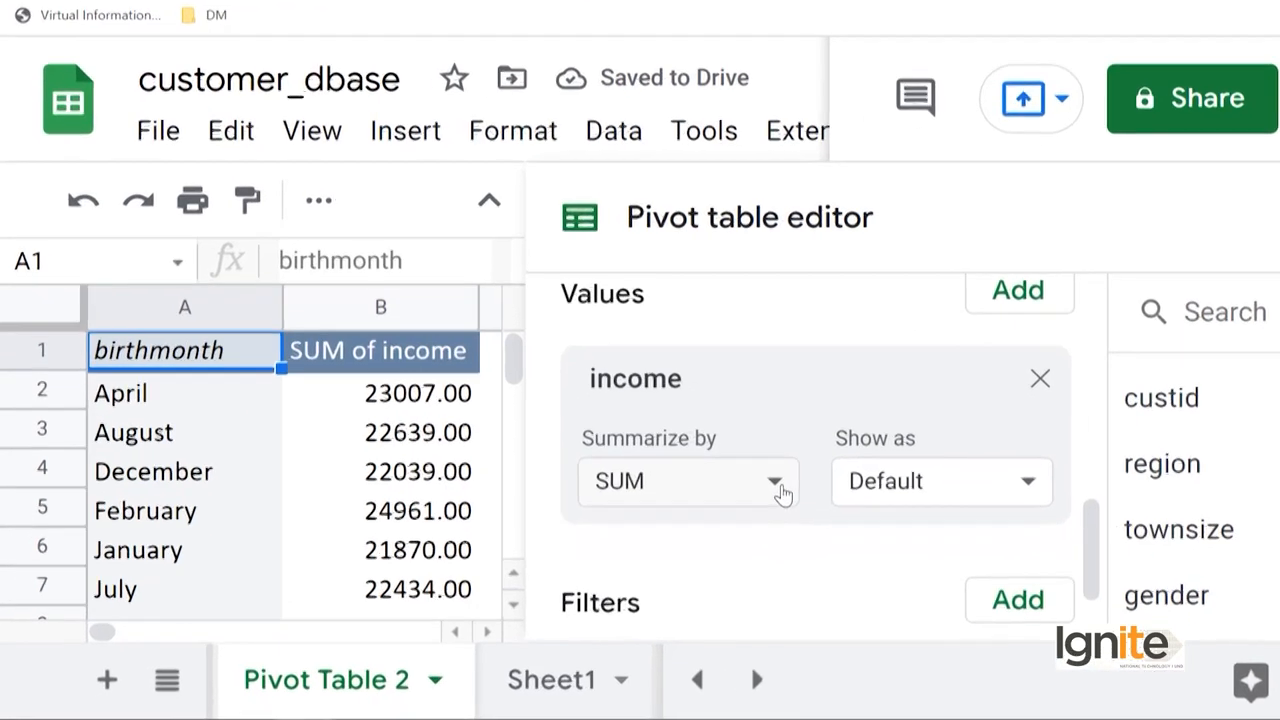
Summarize income by MAX, e.g. 780.00 for April and 1073.00 Grand Total.
click(703, 508)
drag(958, 520, 957, 594)
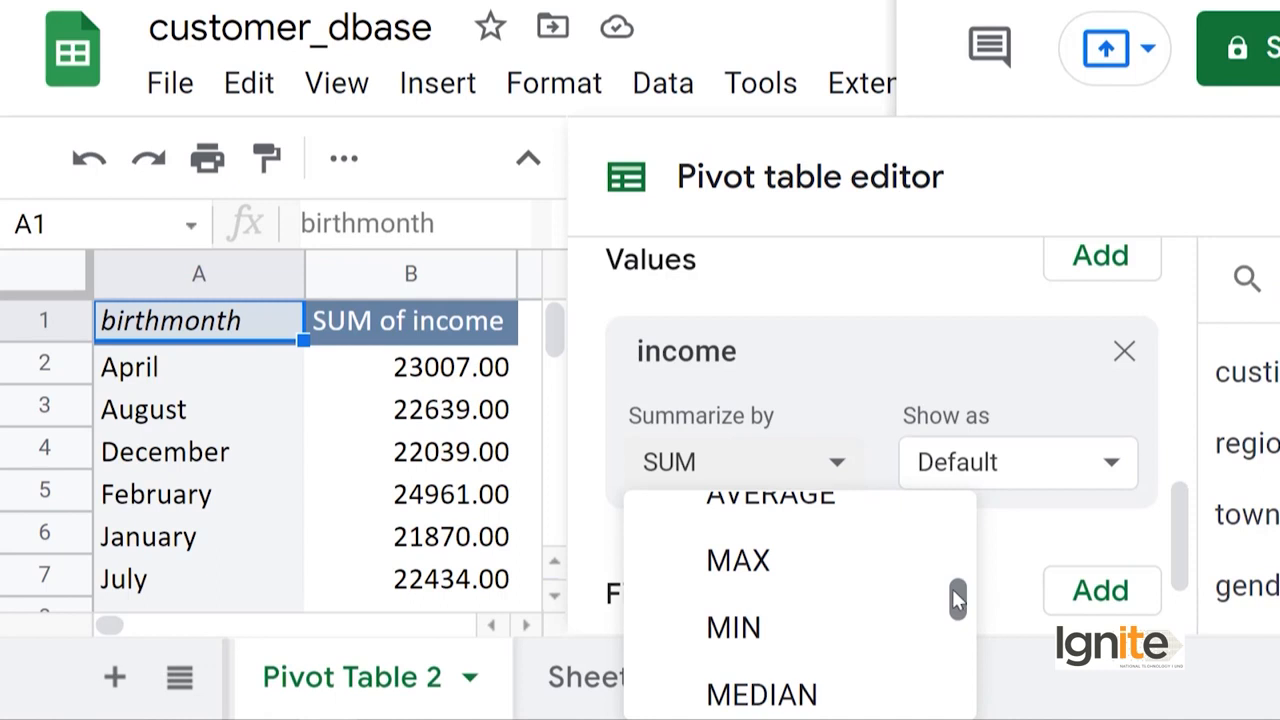
click(792, 568)
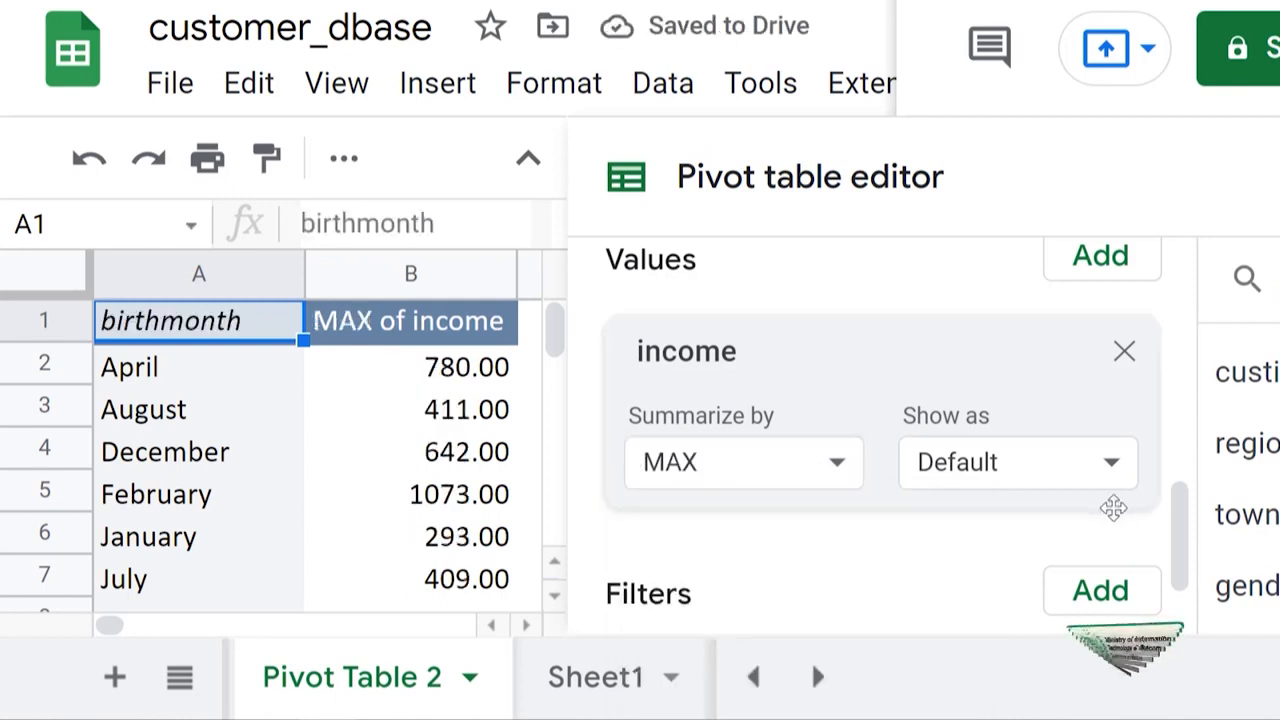
scroll(554, 362, down, 3)
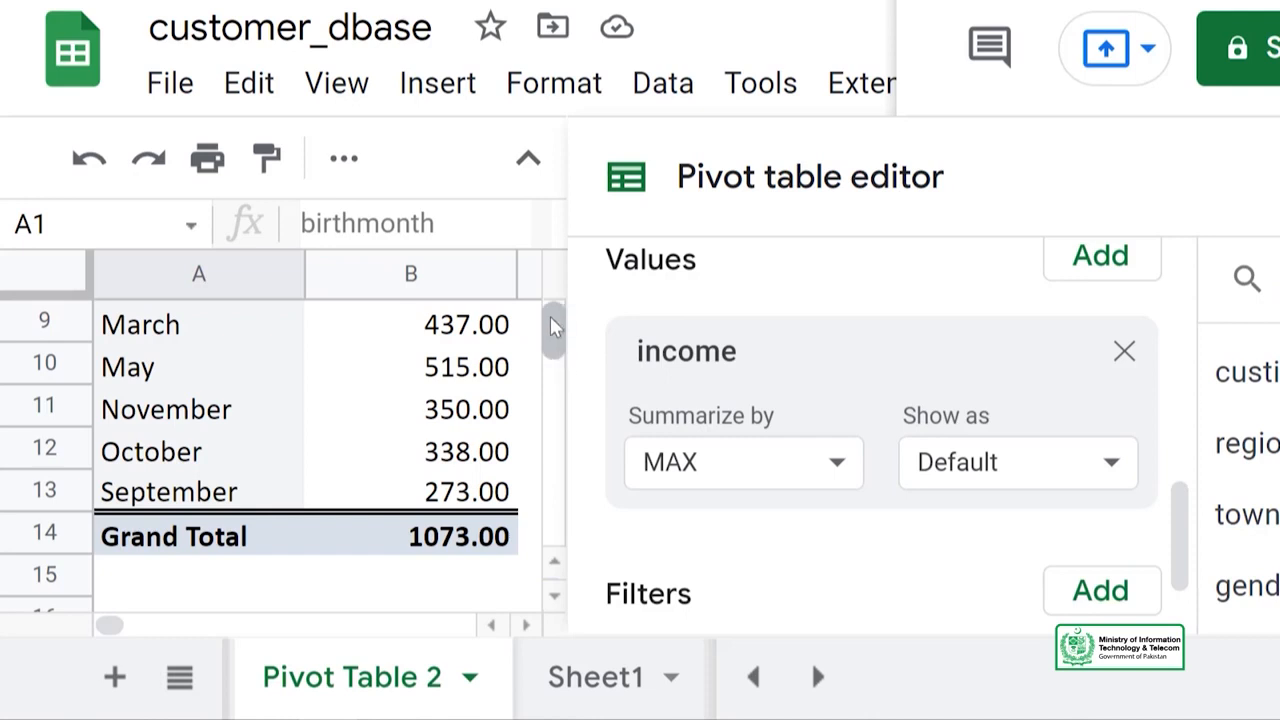
scroll(552, 325, up, 3)
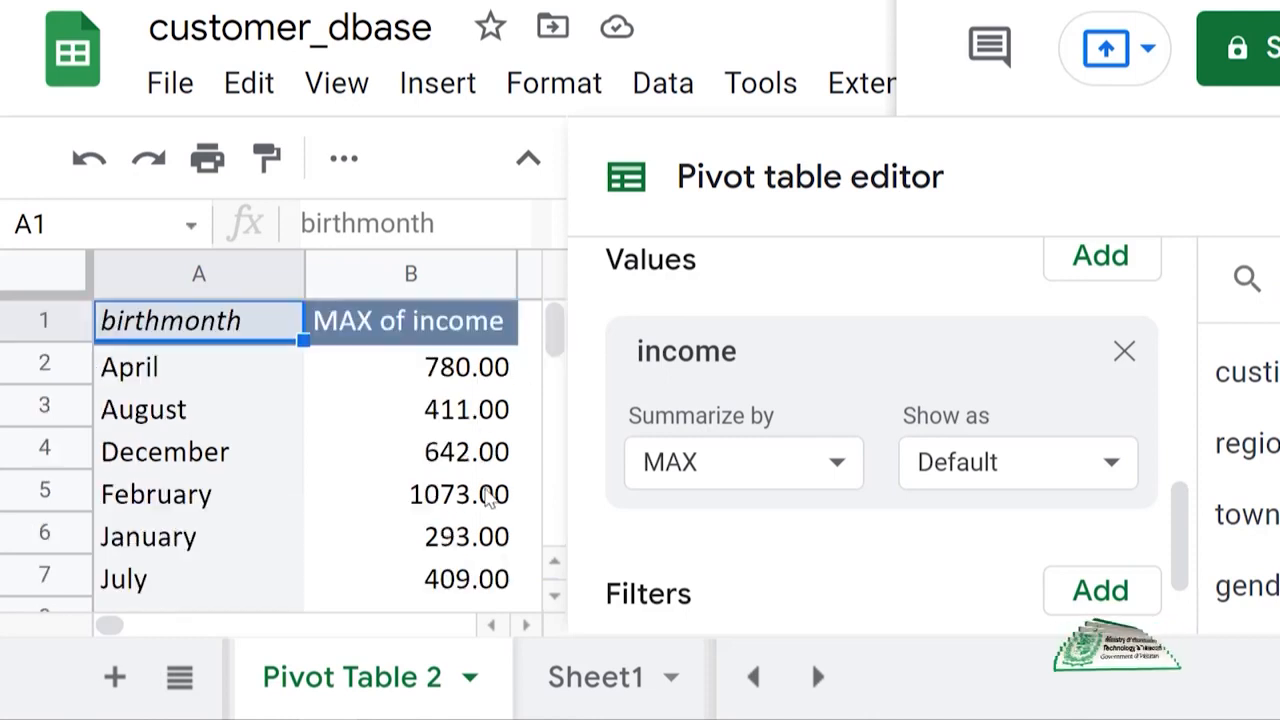
scroll(488, 492, down, 1)
scroll(488, 496, down, 3)
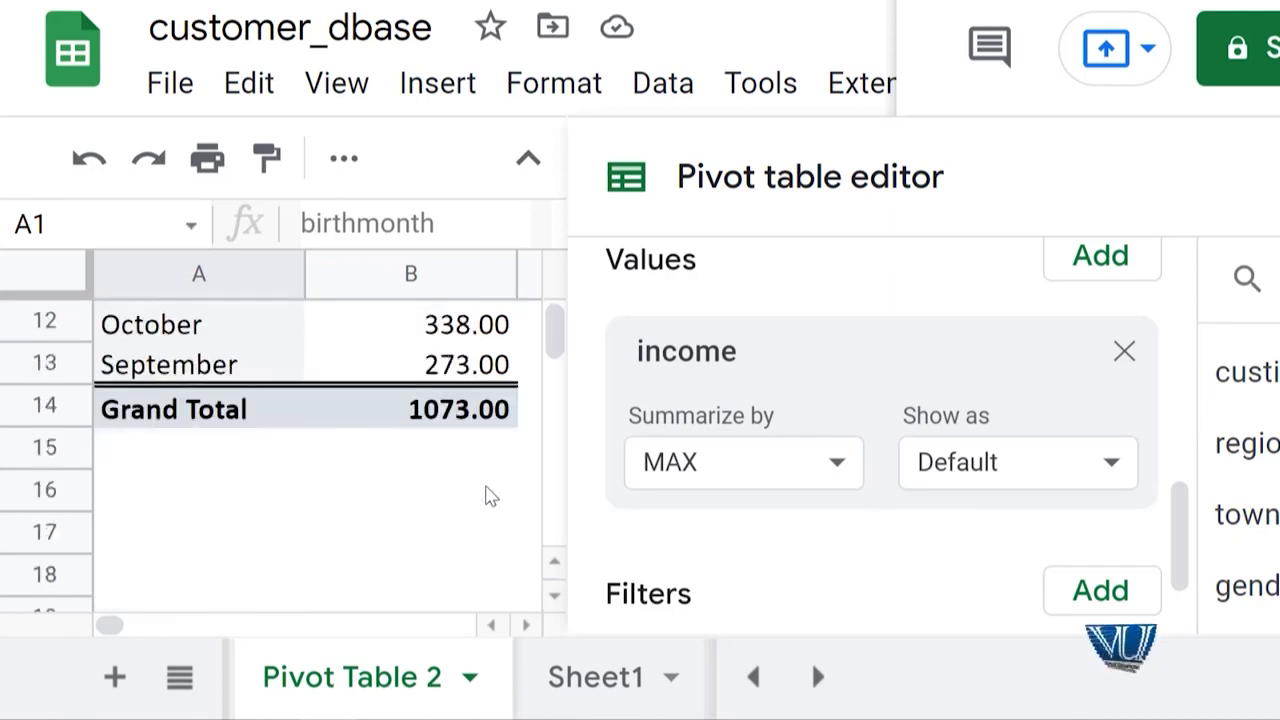
scroll(488, 494, up, 4)
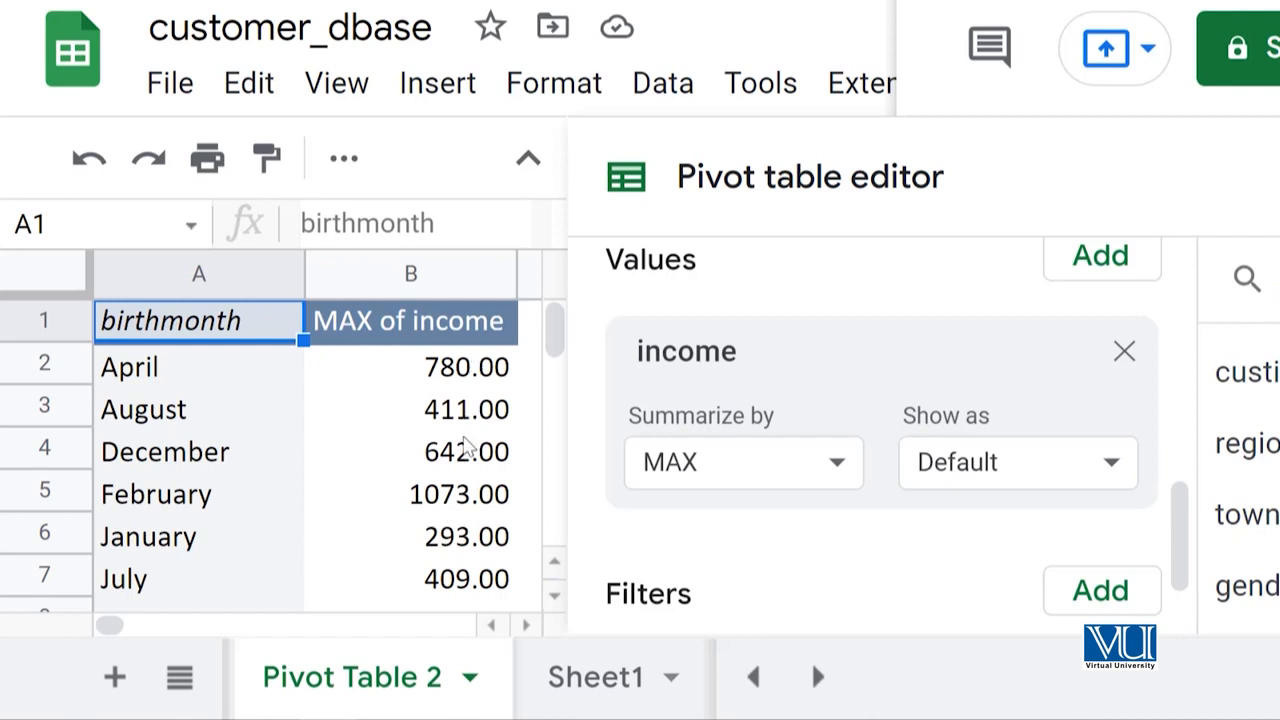
scroll(468, 528, down, 3)
scroll(468, 528, up, 4)
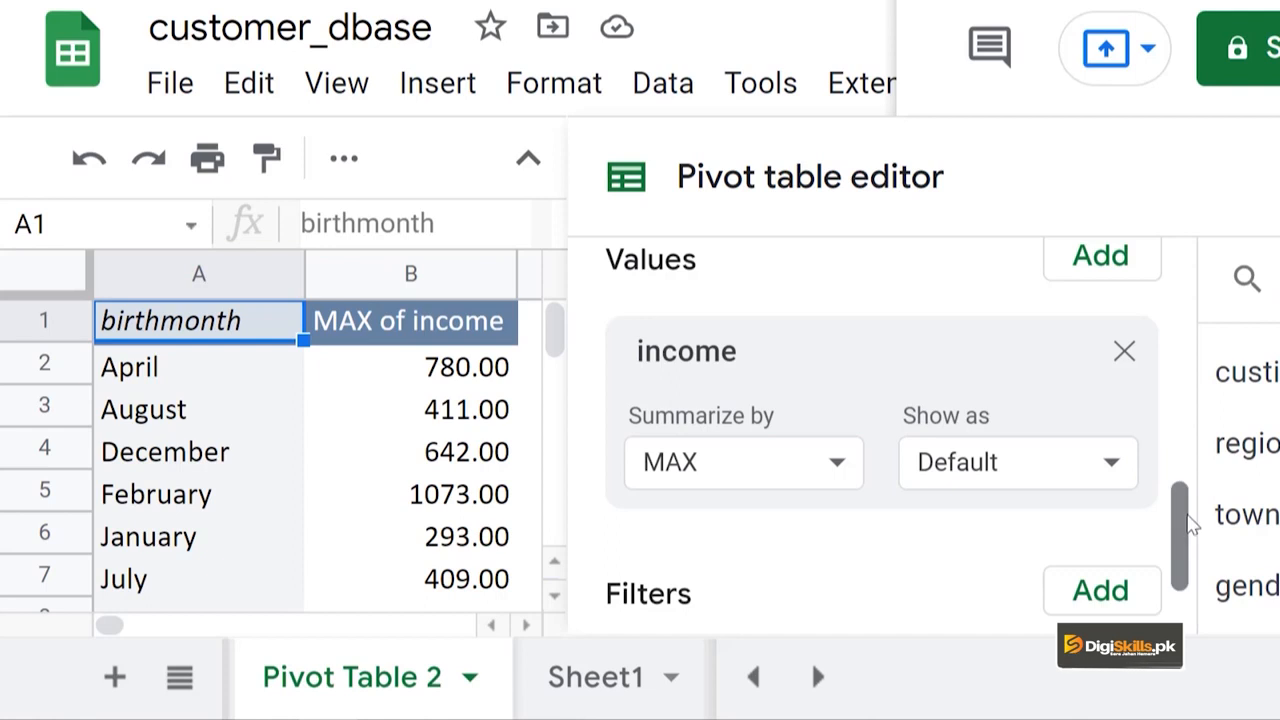
Add gender as the pivot table's column field, creating 0, 1 and Grand Total columns.
drag(1180, 516, 1186, 422)
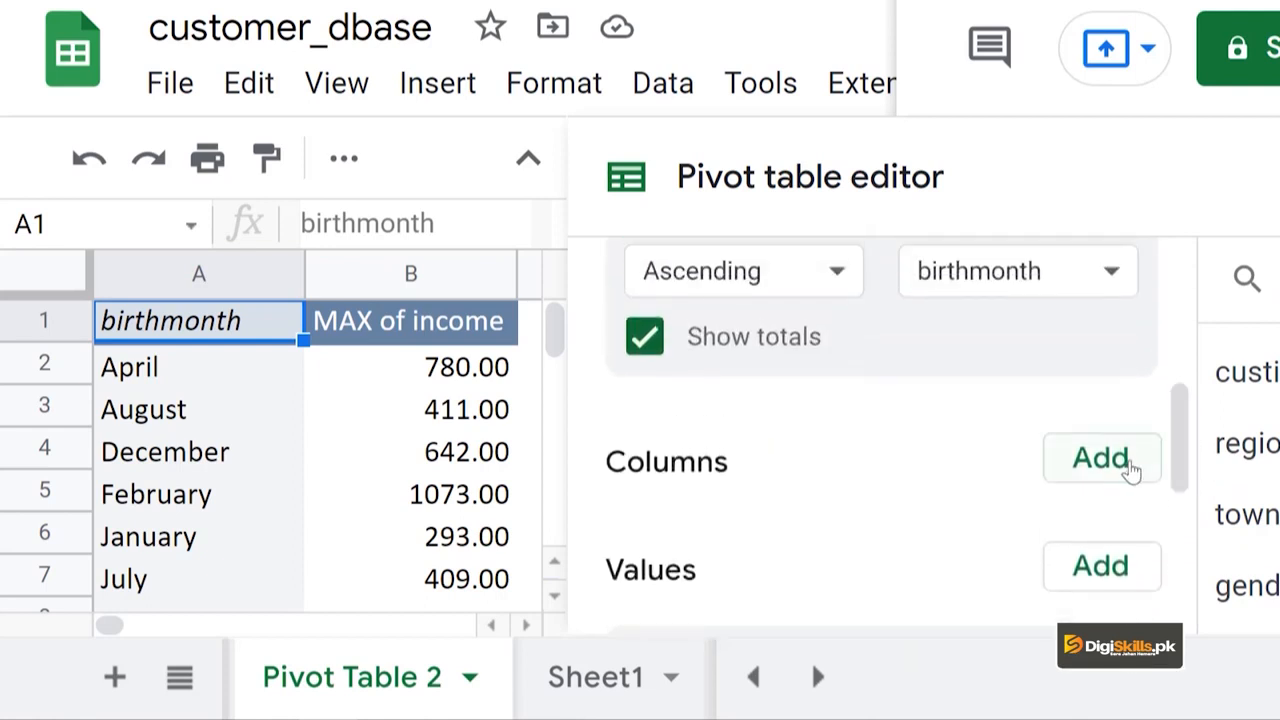
click(1108, 462)
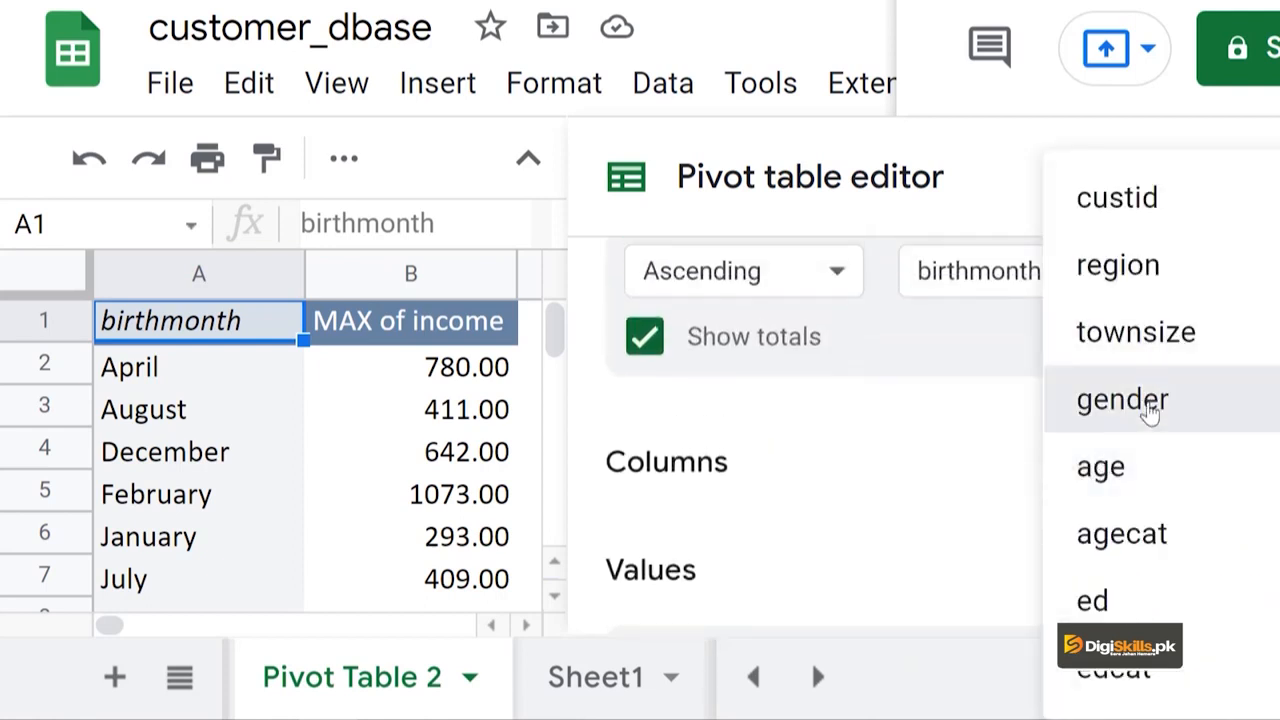
click(1143, 405)
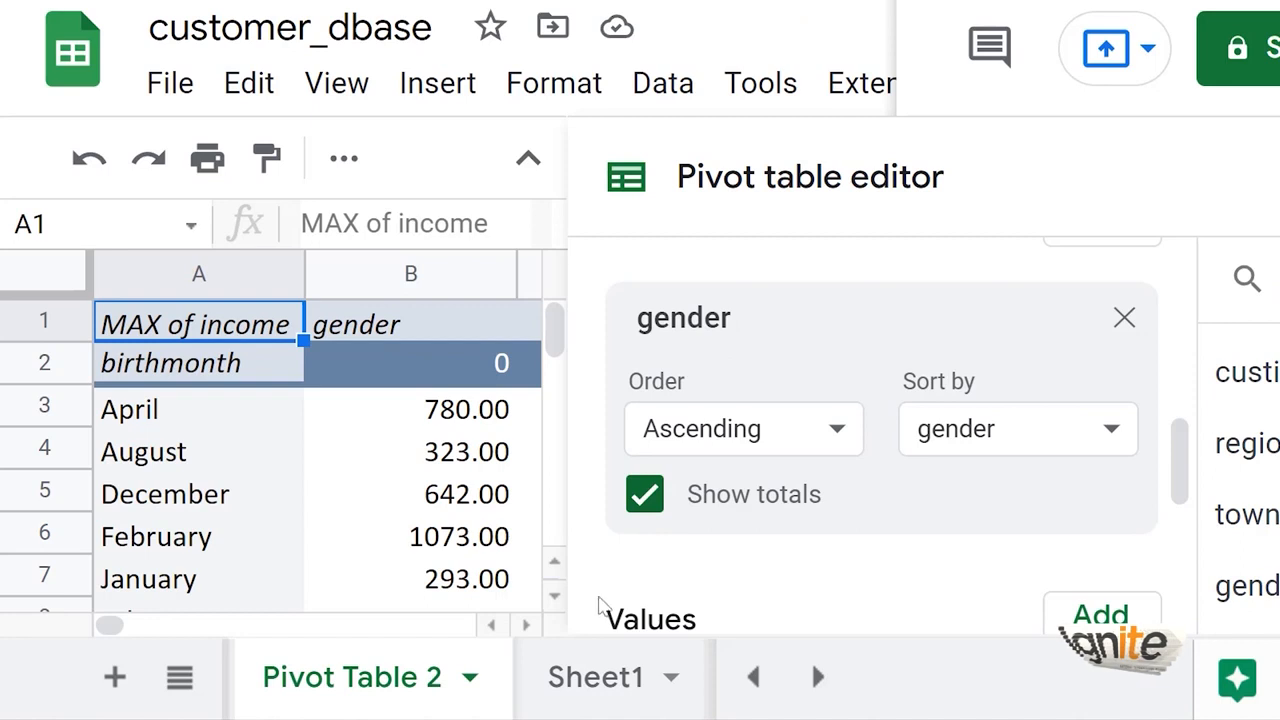
click(526, 625)
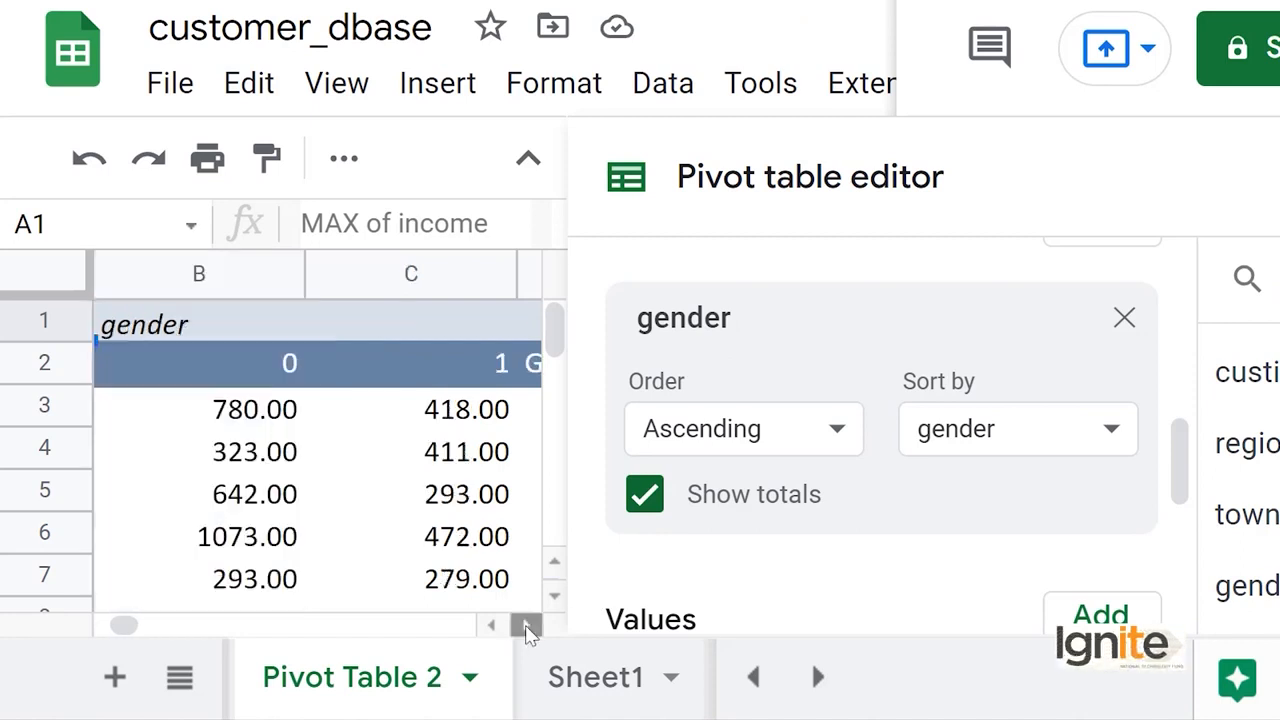
click(526, 625)
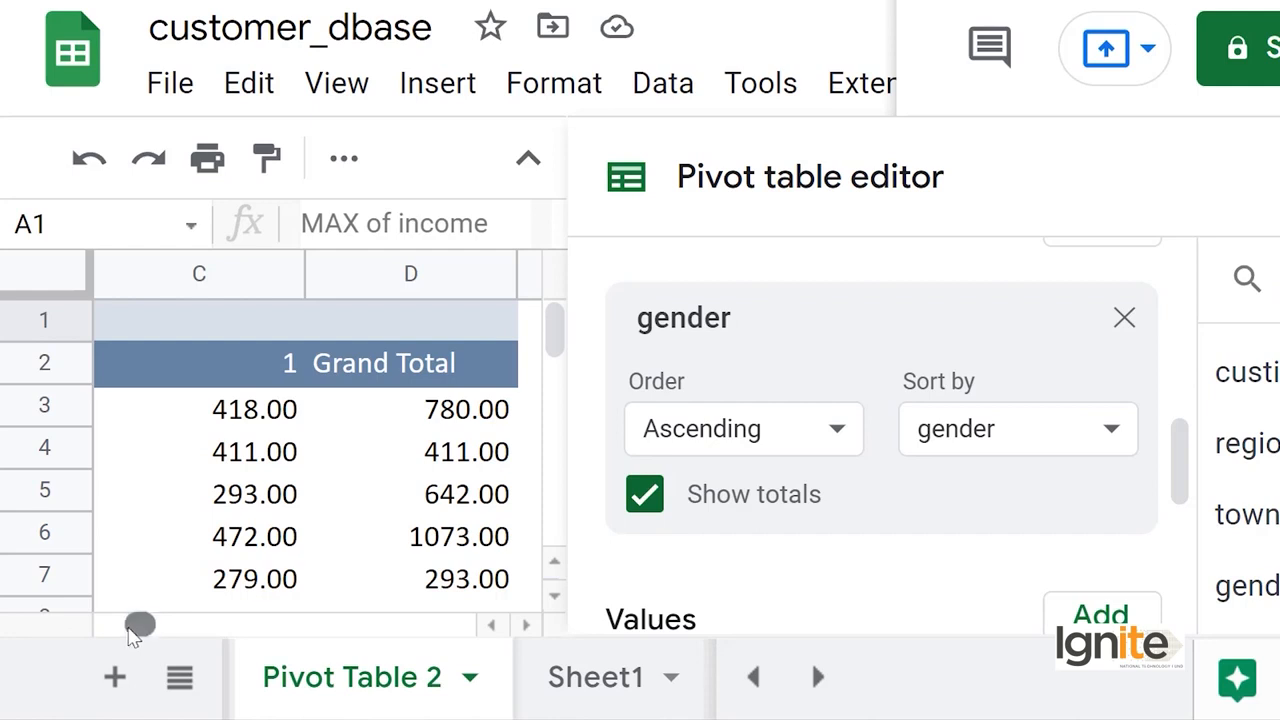
drag(130, 637, 124, 637)
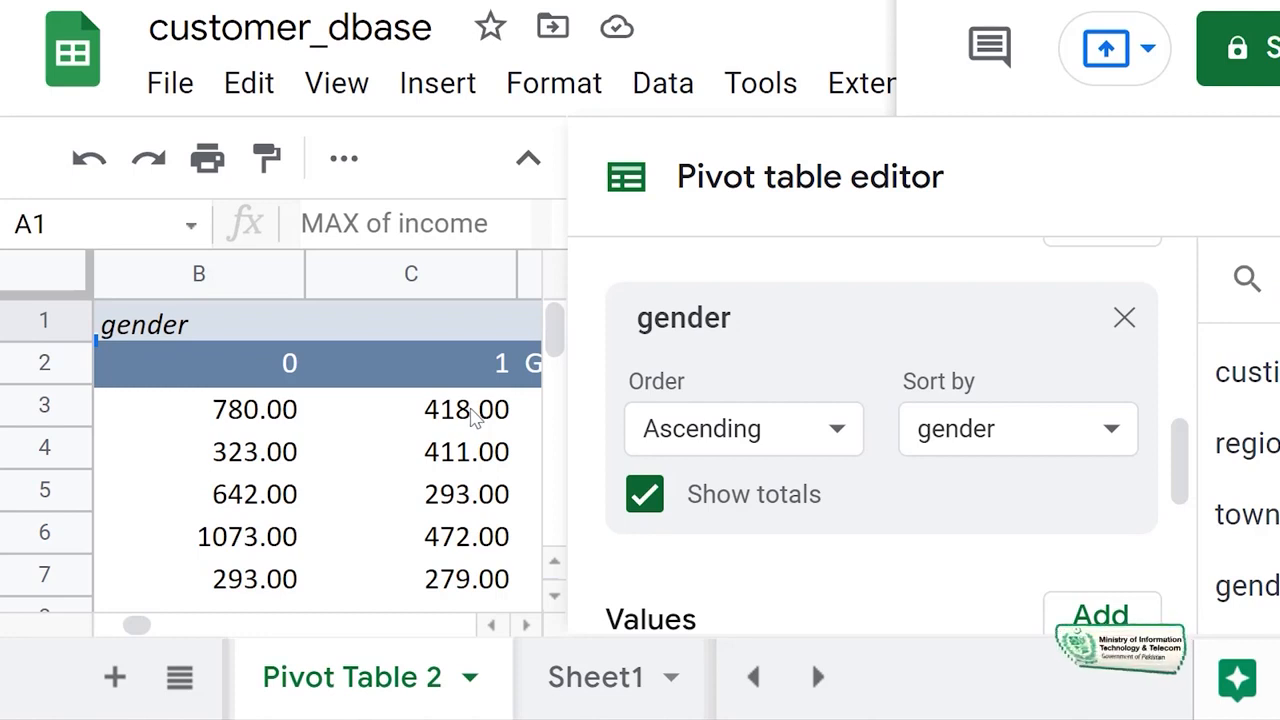
Close the pivot table editor and review the whole gender-split table.
click(1278, 177)
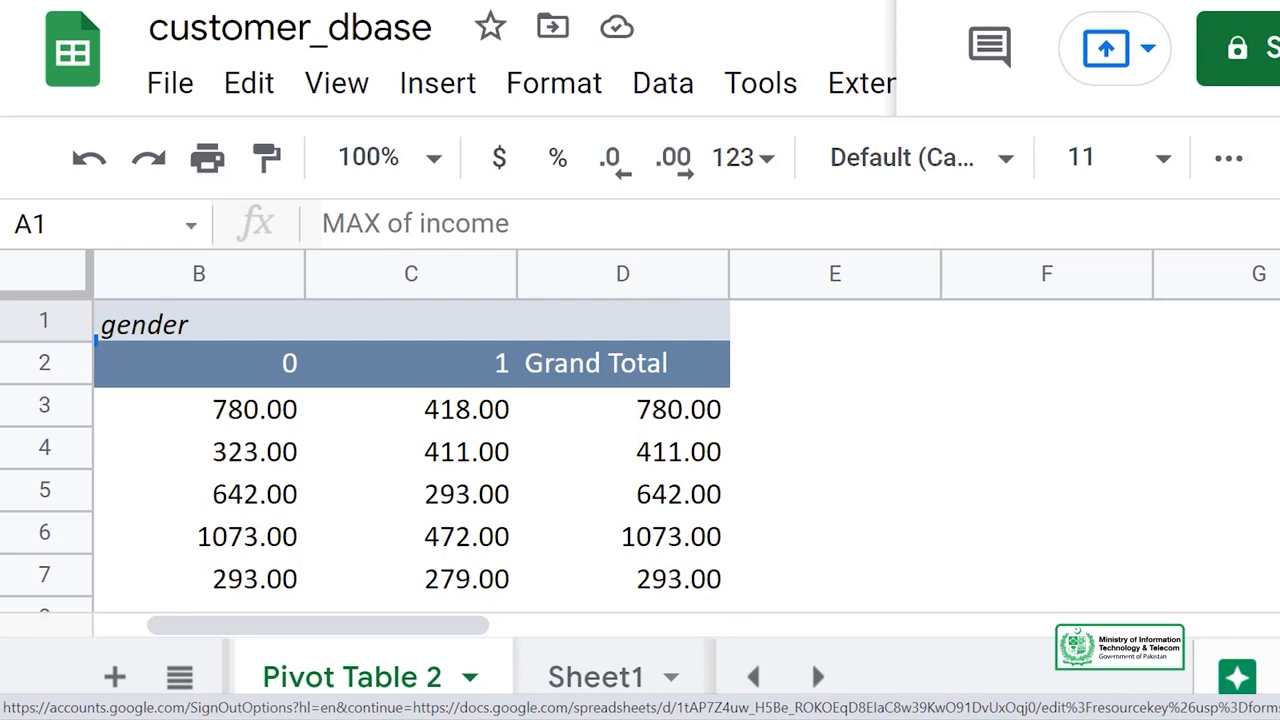
scroll(410, 450, down, 3)
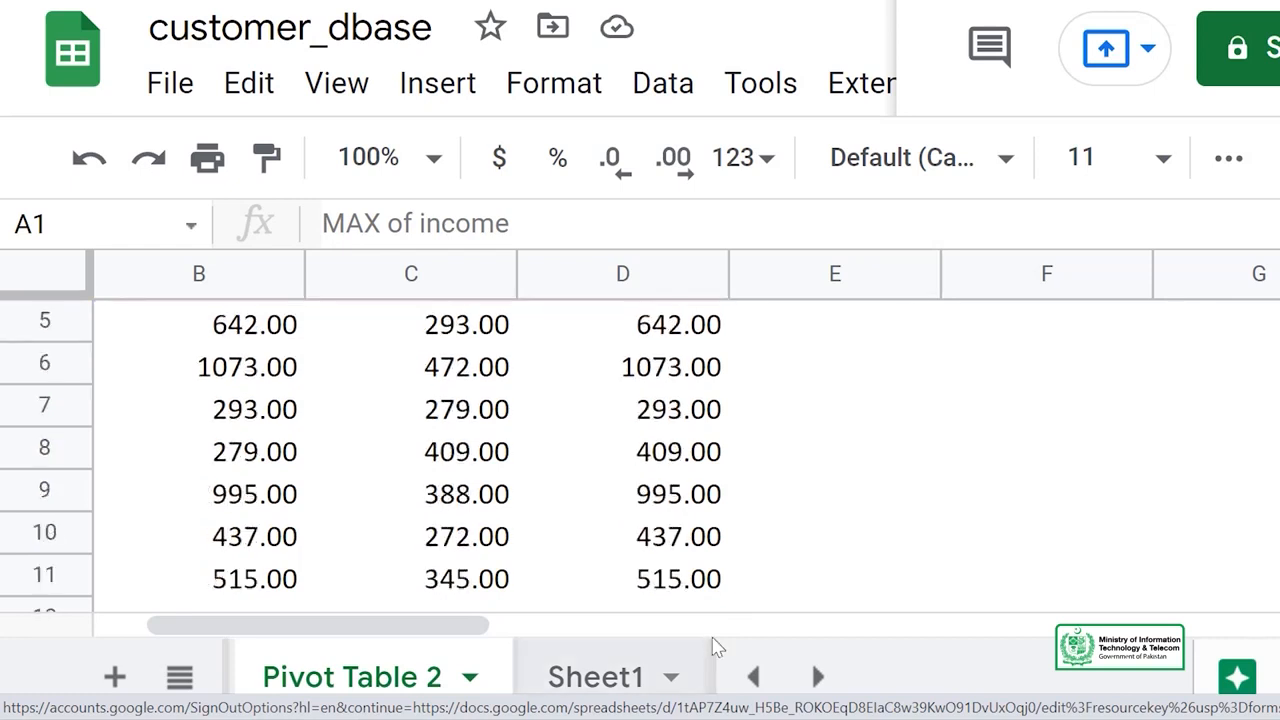
drag(414, 625, 314, 628)
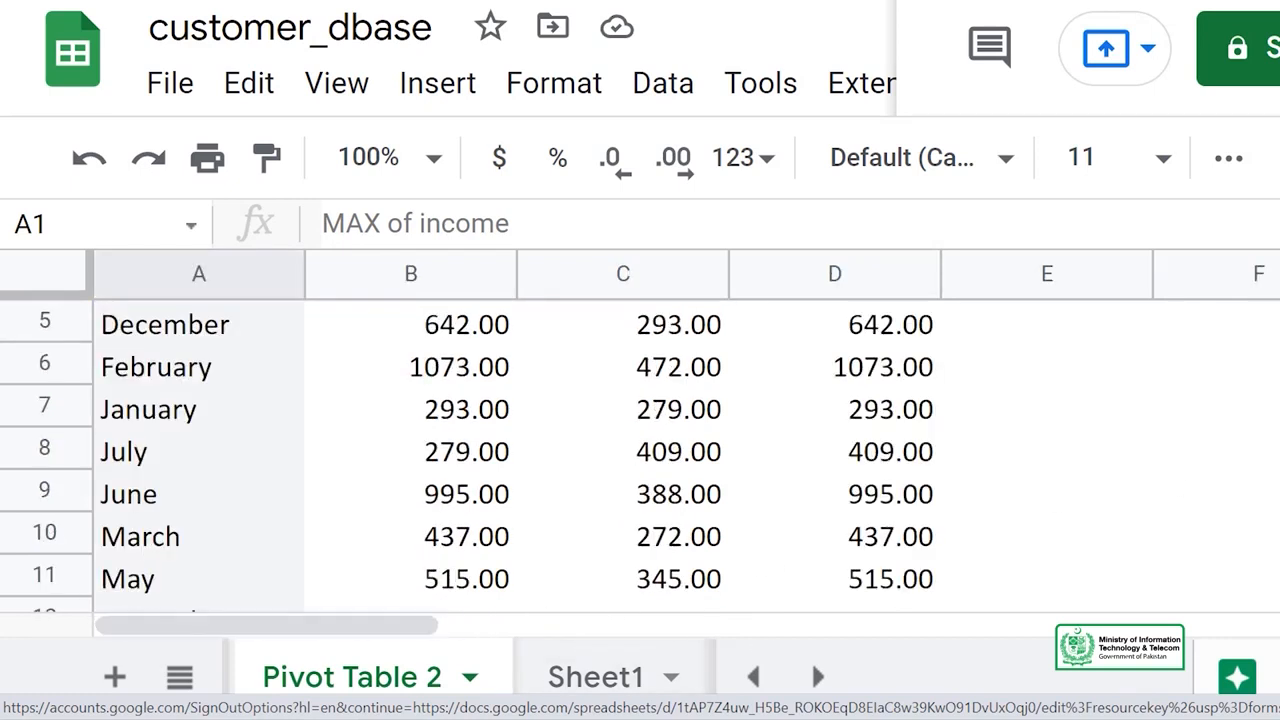
scroll(287, 368, up, 3)
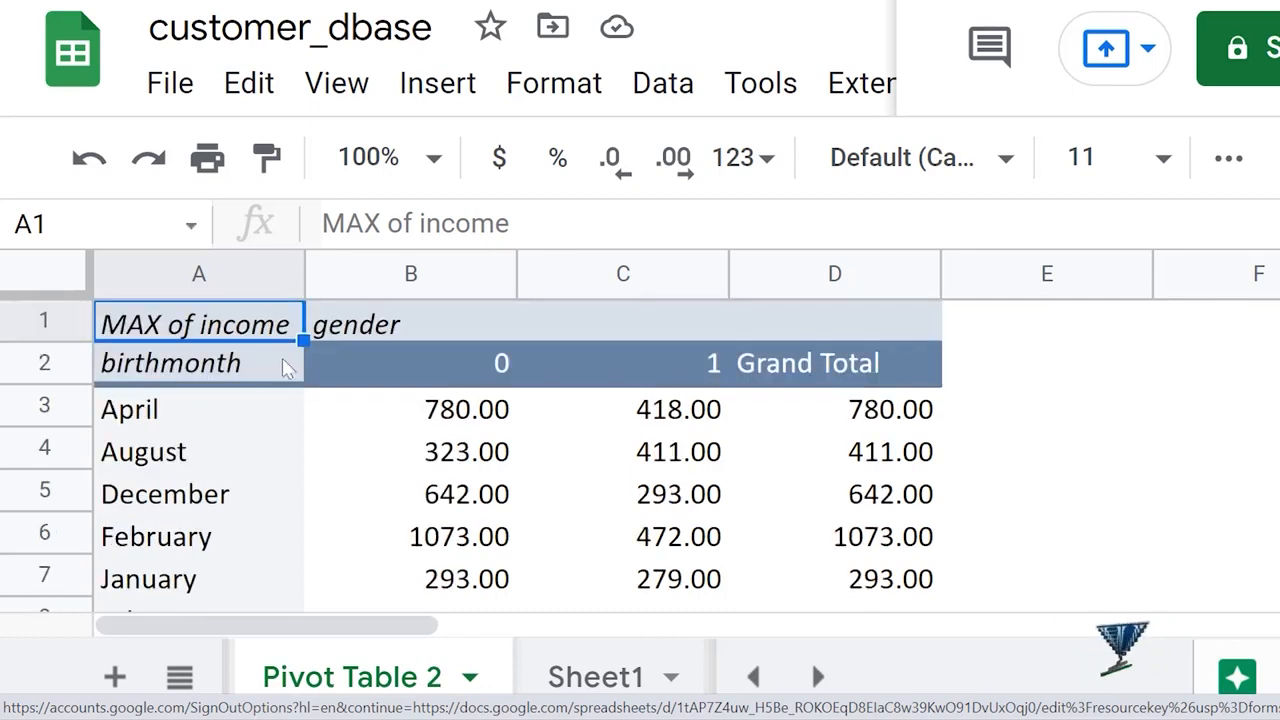